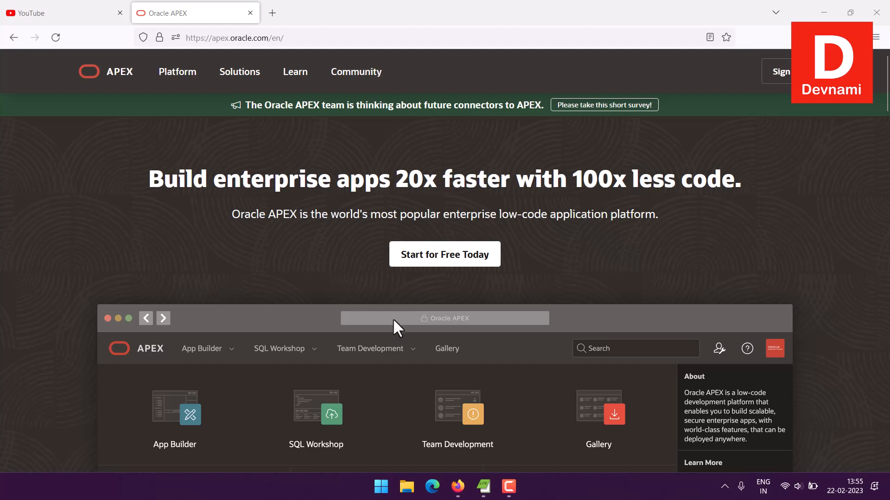
Step: Open the free-start page and review the ways to get APEX: free workspace, Always Free service, local installation and additional options
left_click(433, 248)
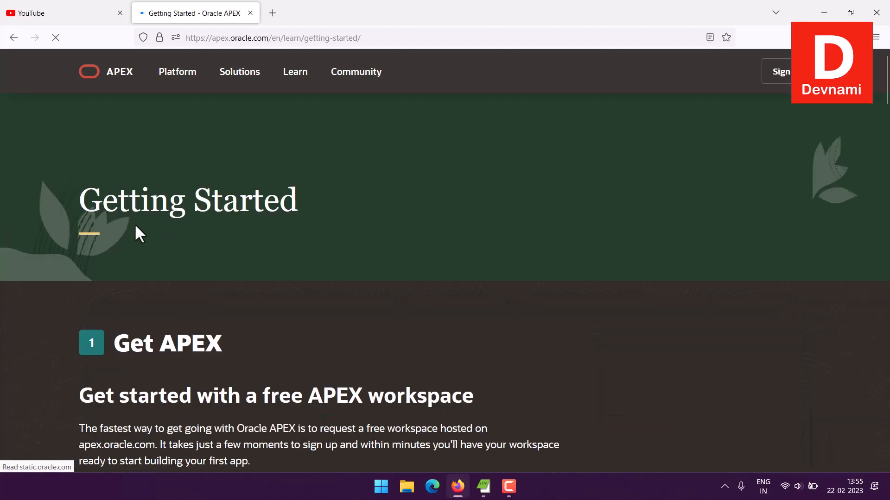
scroll(70, 212, "down", 3)
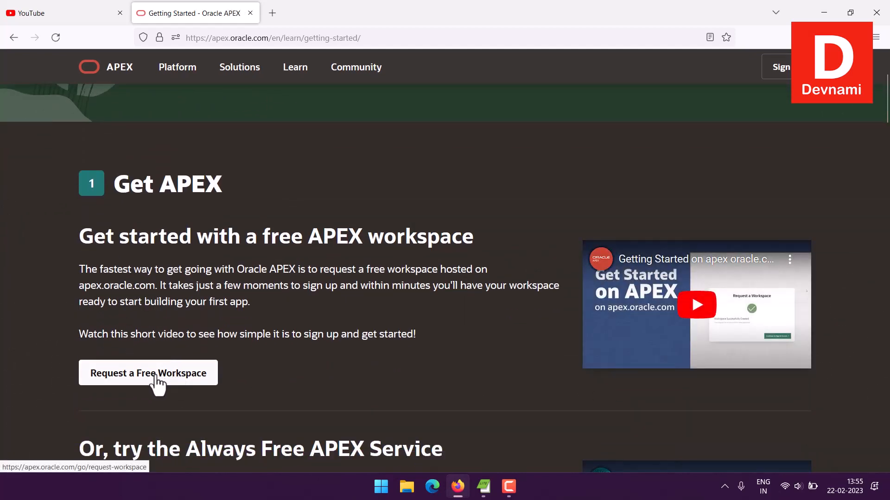
scroll(70, 319, "down", 5)
scroll(68, 320, "down", 1)
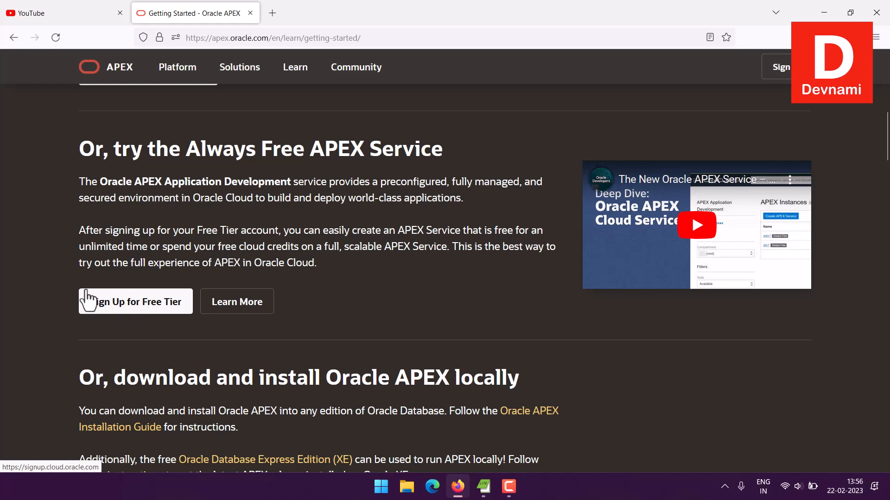
scroll(31, 269, "down", 6)
scroll(32, 273, "up", 2)
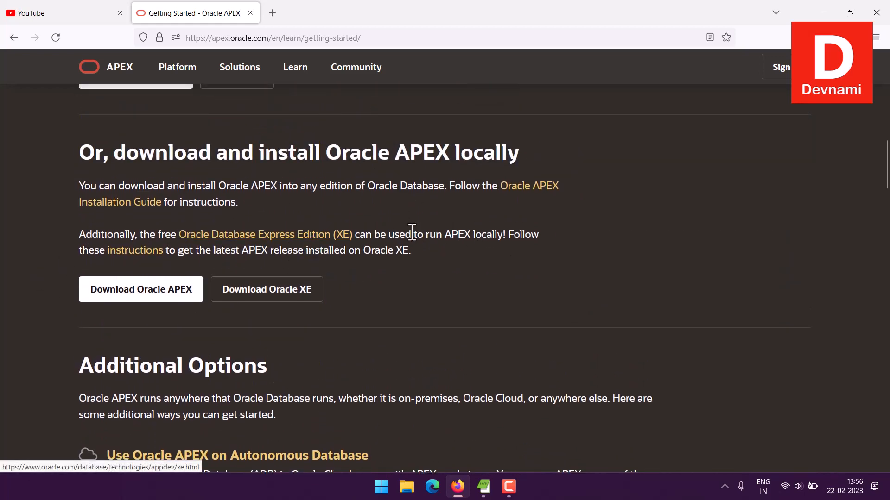
left_click_drag(411, 234, 440, 258)
left_click(439, 255)
left_click_drag(394, 234, 431, 251)
left_click(430, 250)
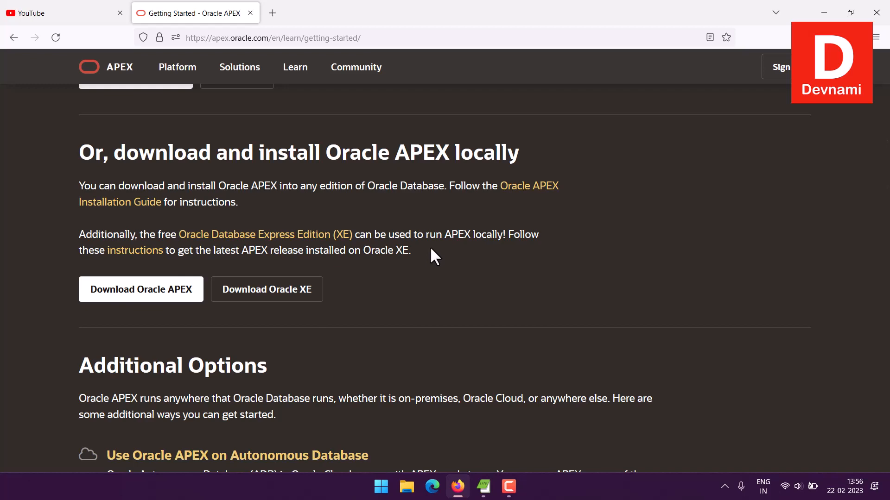
scroll(431, 249, "down", 6)
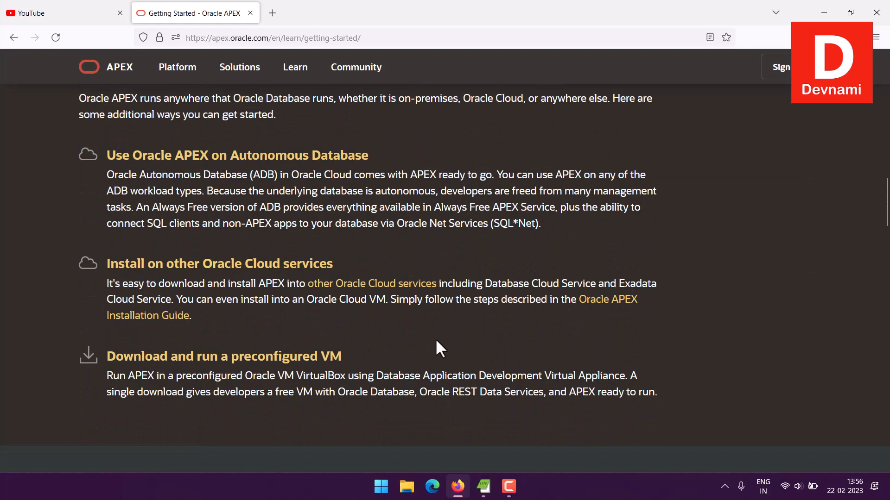
mouse_move(509, 374)
left_mouse_down()
mouse_move(673, 396)
mouse_move(501, 377)
left_mouse_up()
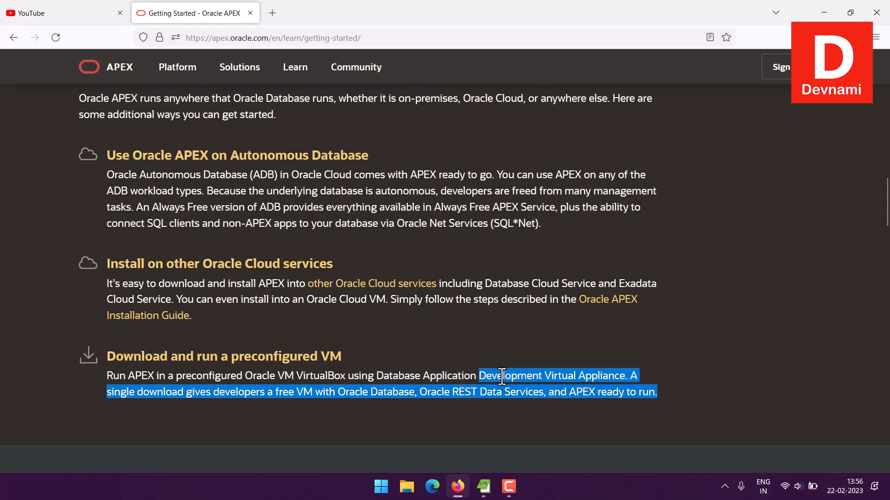
left_click(502, 376)
scroll(483, 310, "up", 10)
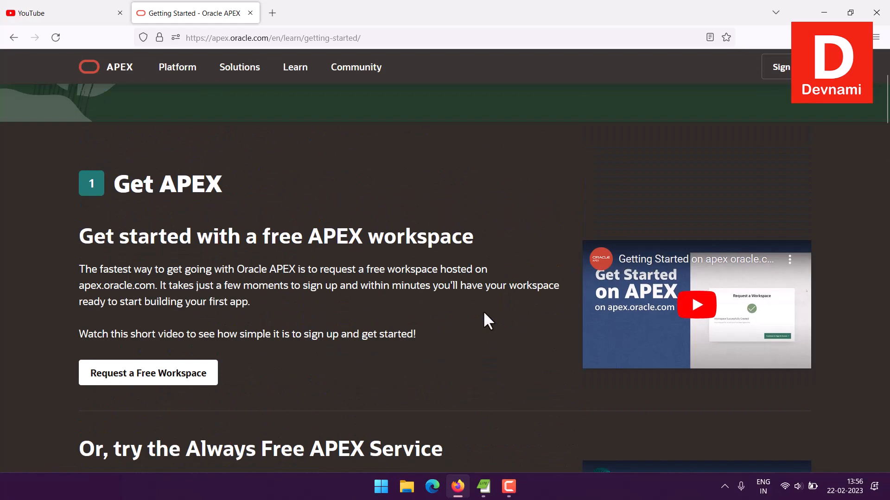
Step: Open the free workspace request form to examine its required fields, and close it without submitting
scroll(484, 315, "up", 3)
scroll(464, 318, "down", 6)
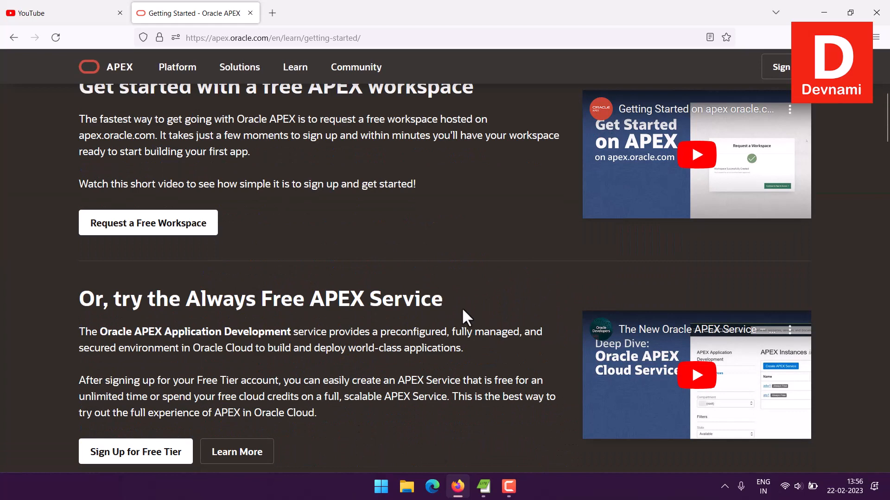
left_click(178, 223)
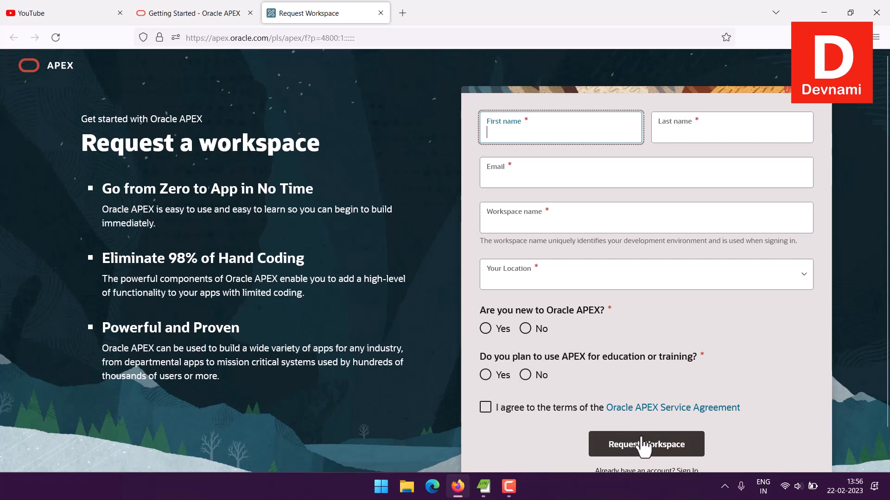
left_click(381, 17)
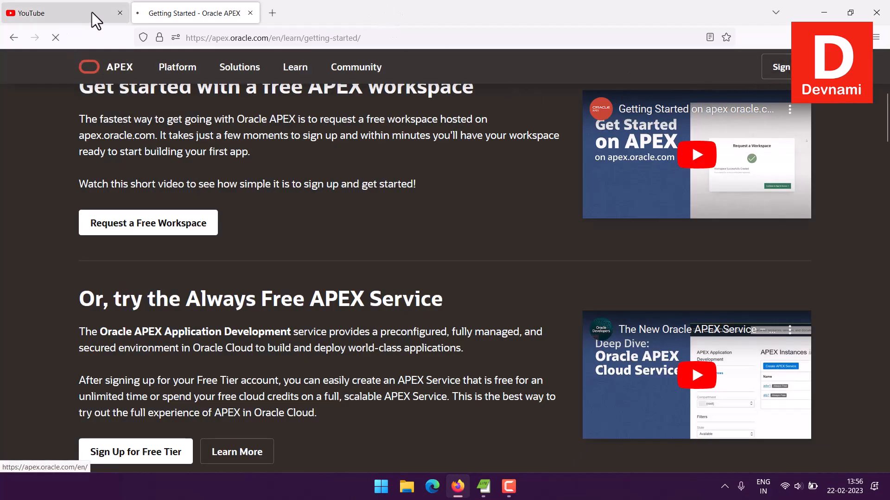
Step: Close the YouTube page and sign in to the devnami workspace with the account password
left_click(120, 13)
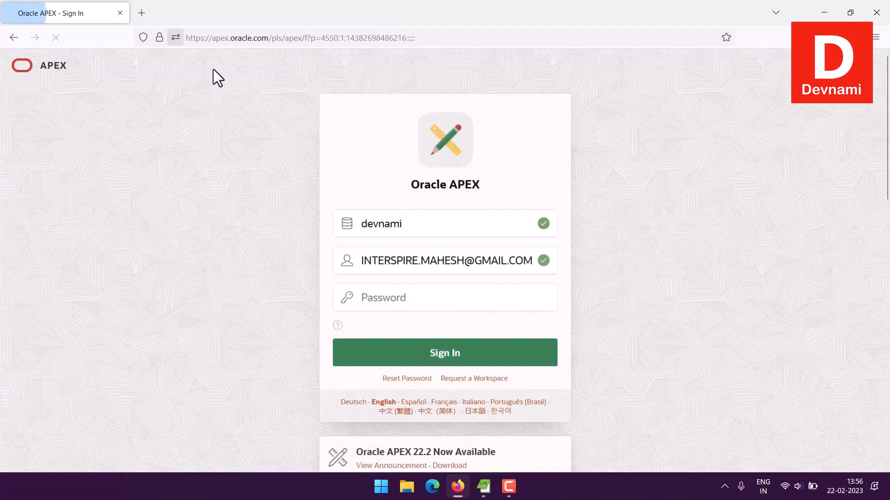
left_click(411, 299)
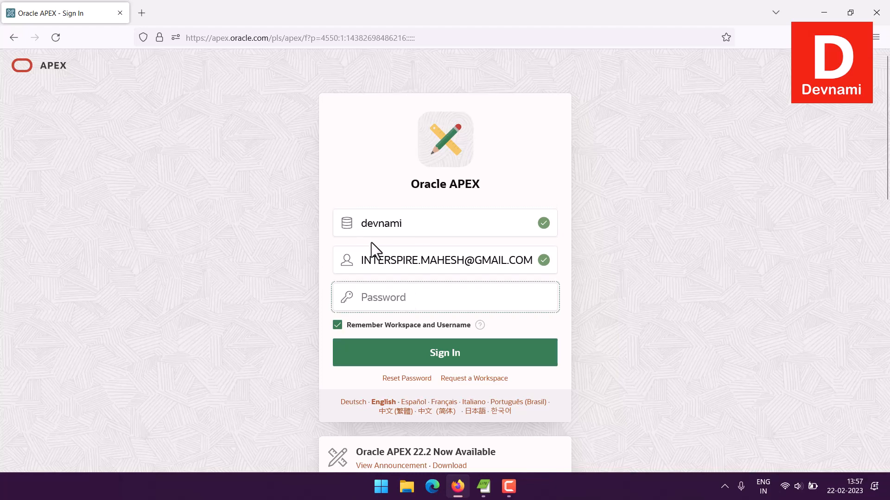
type("******")
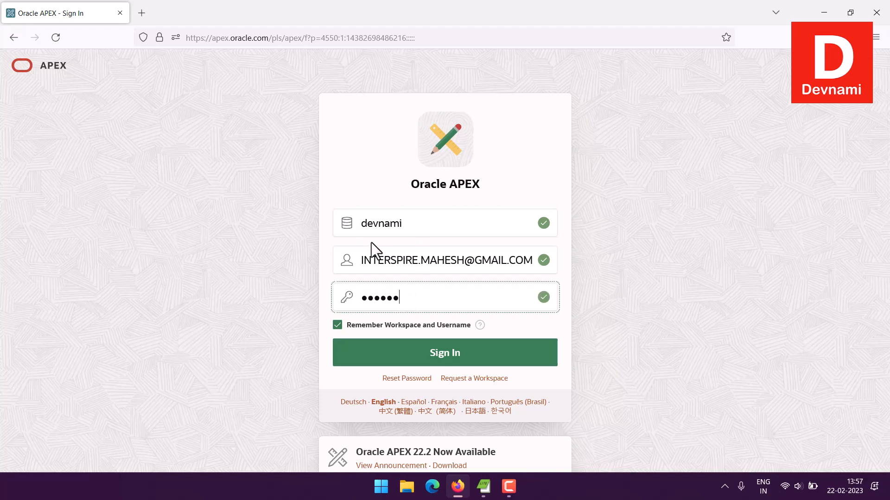
type("***")
key("Return")
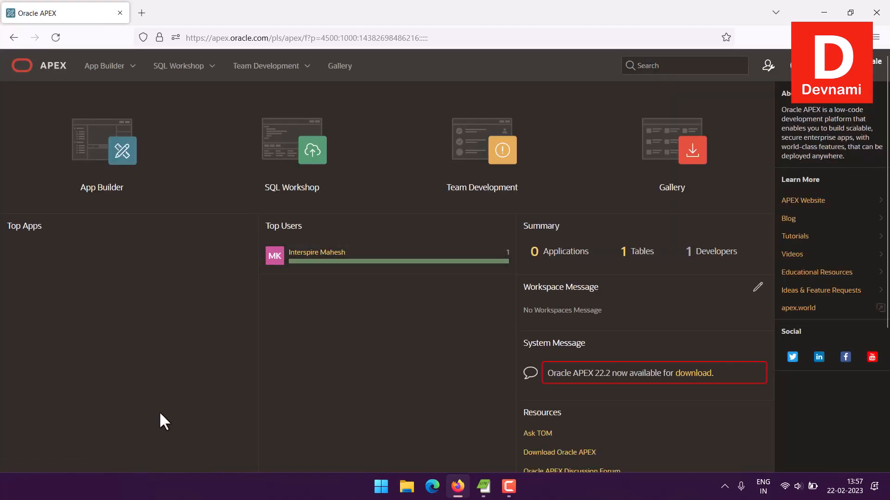
Step: Start a new application from a file in the App Builder and upload EmployeeData.xlsx from the Desktop
left_click(104, 200)
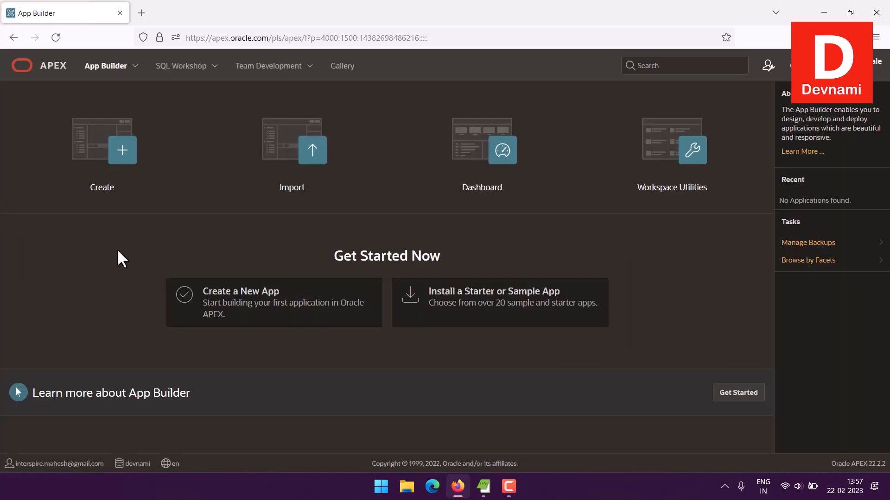
left_click(261, 308)
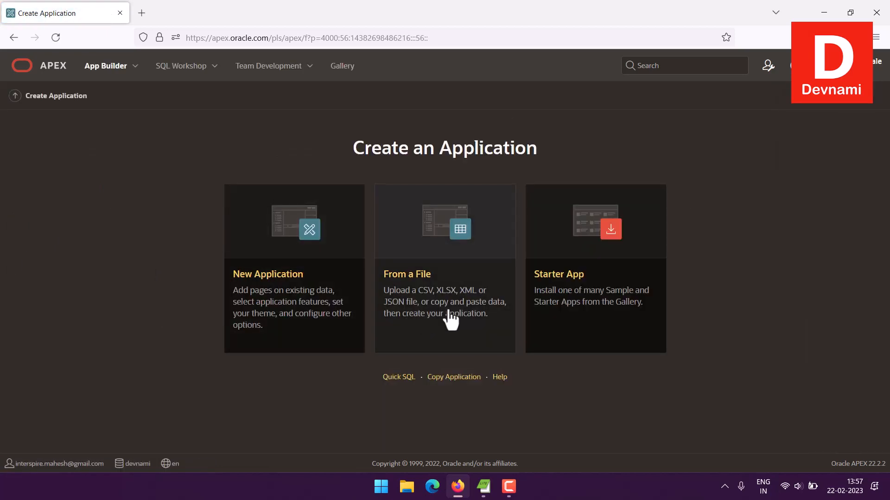
left_click(447, 313)
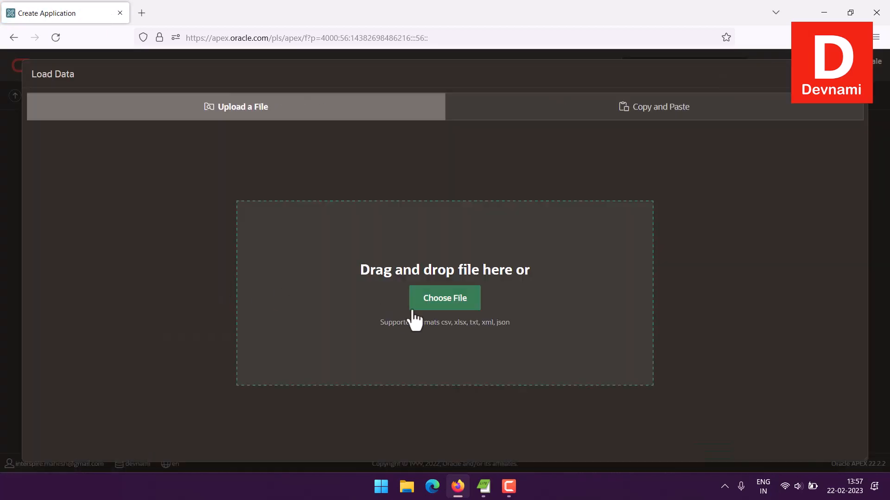
left_click(436, 300)
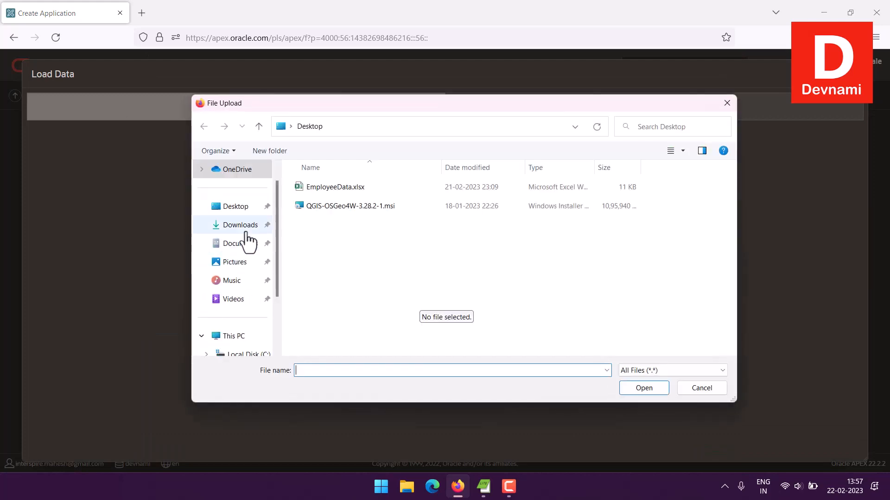
left_click(323, 192)
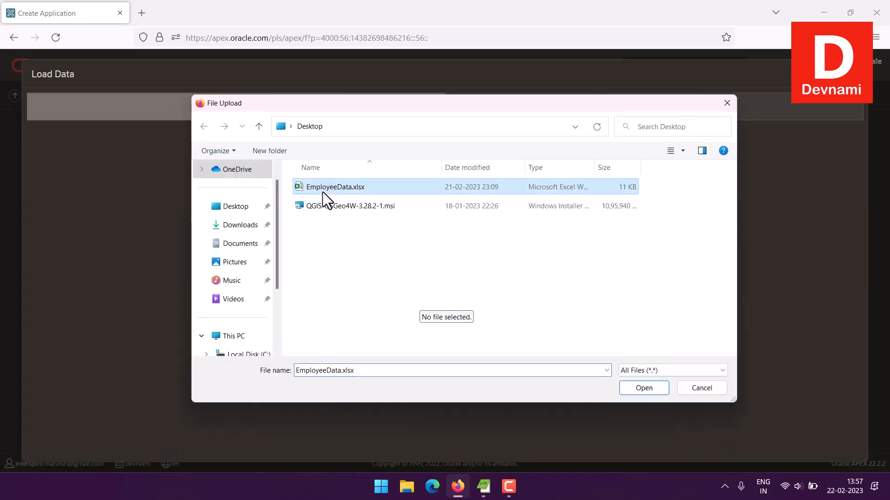
left_click(645, 389)
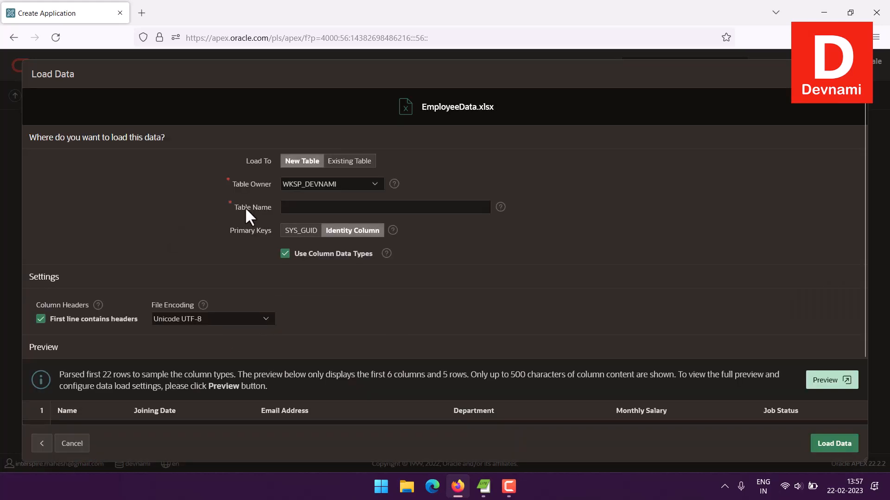
Step: Try to load the spreadsheet data into a new table named EMPLOYEE, and close the data loading dialog
left_click(310, 204)
scroll(449, 228, "down", 2)
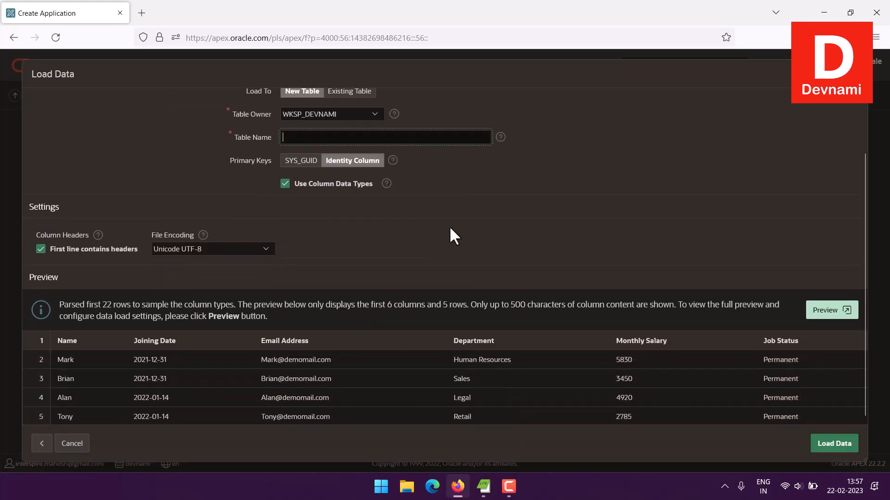
scroll(450, 228, "up", 2)
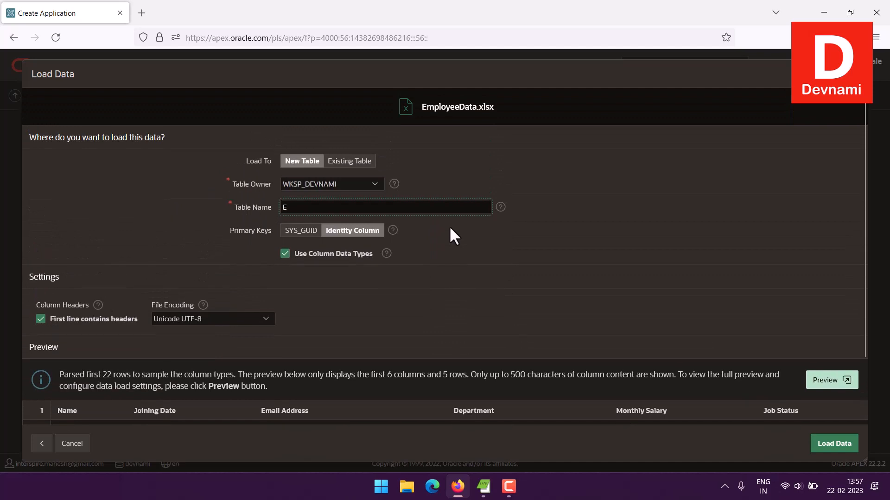
type("EMPLO")
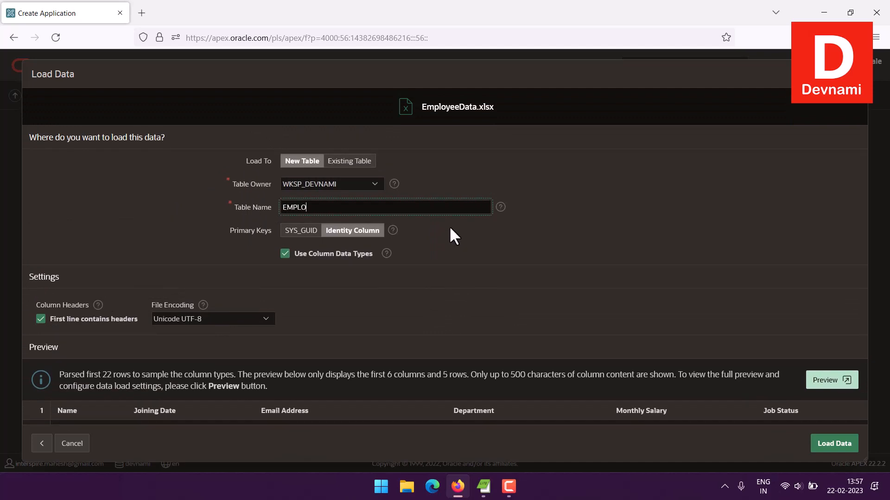
type("YEE")
scroll(451, 227, "down", 3)
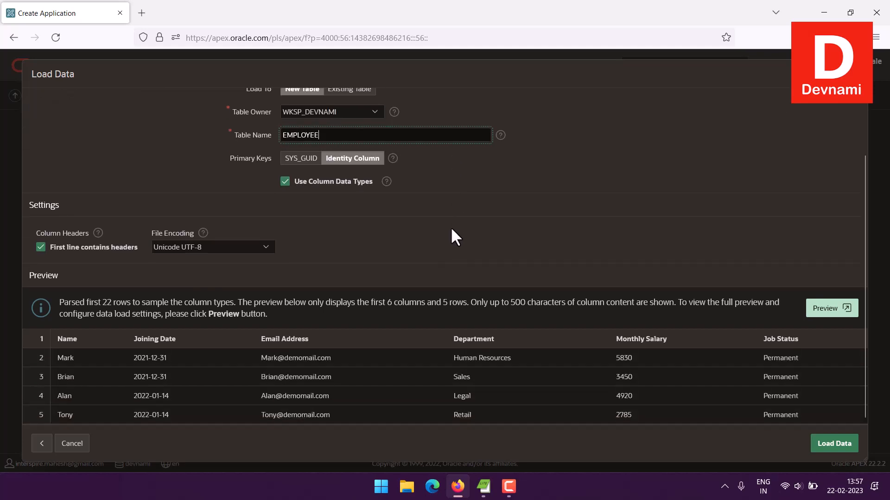
left_click(844, 454)
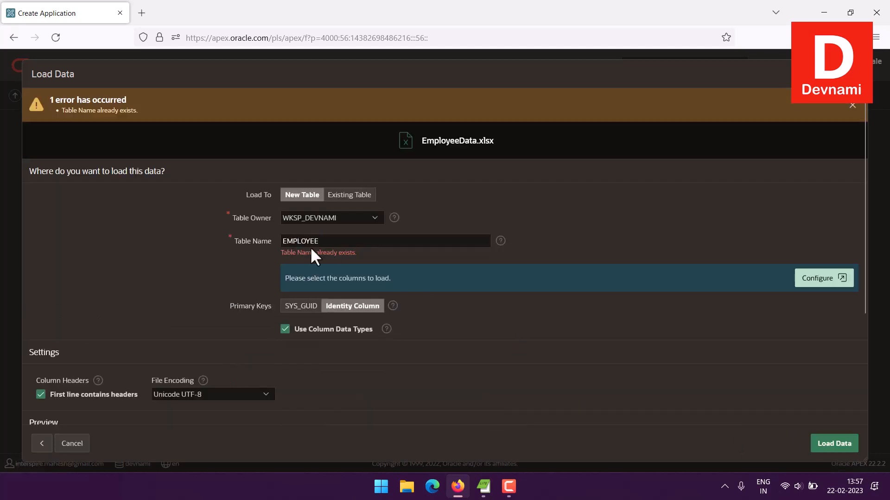
left_click(854, 75)
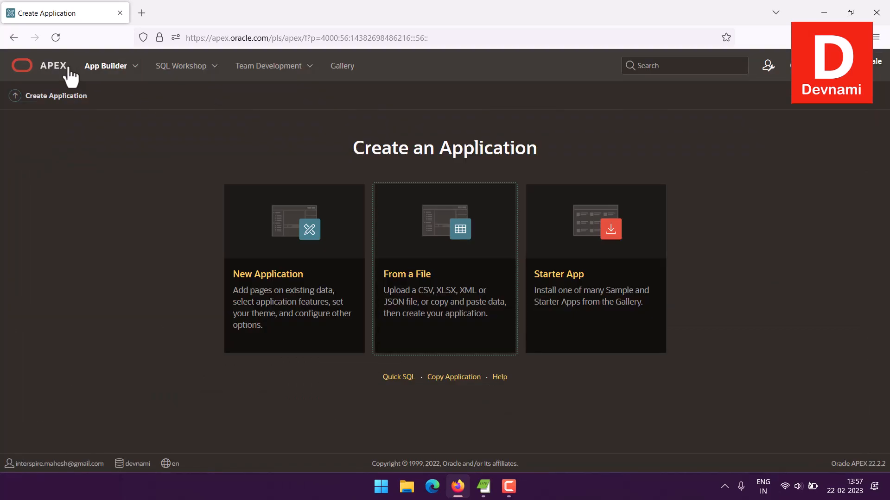
Step: Open the existing EMPLOYEE table from the workspace's table summary and drop it
left_click(15, 97)
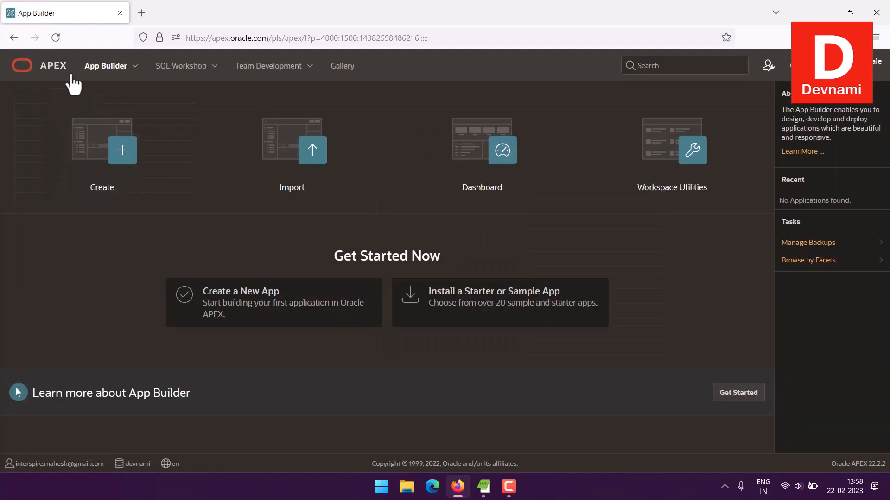
left_click(46, 64)
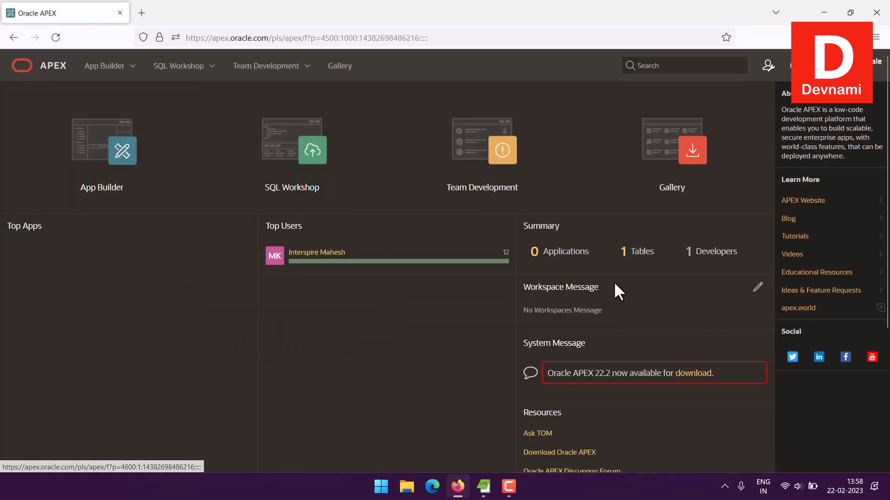
left_click(624, 251)
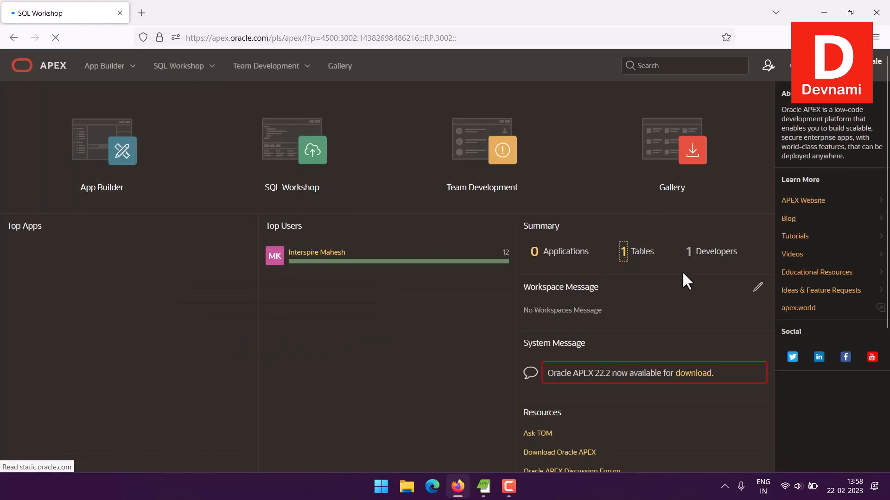
left_click(29, 248)
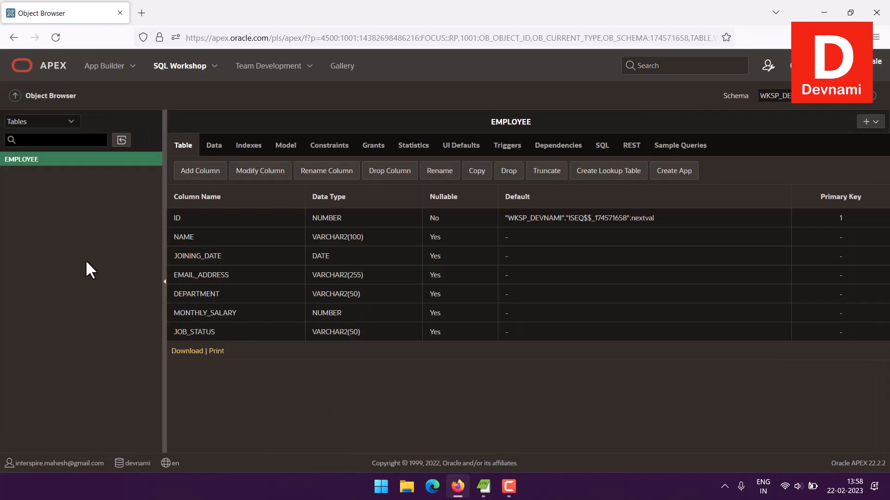
left_click(516, 177)
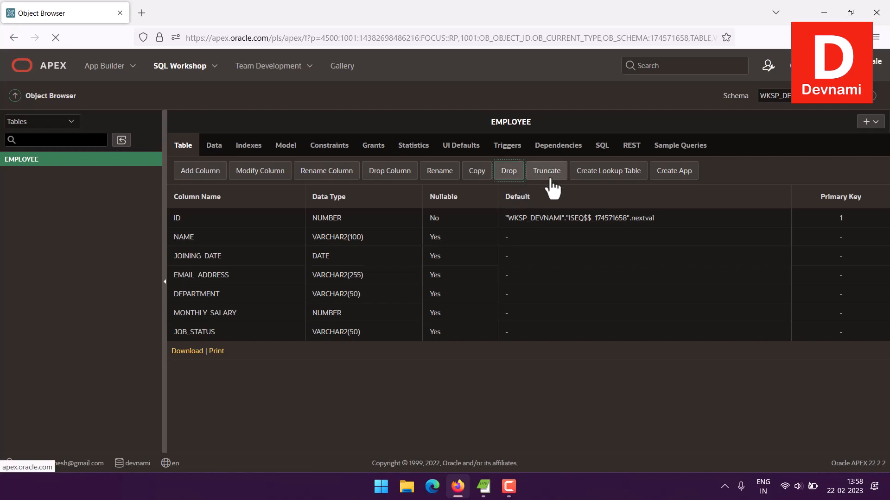
left_click(865, 283)
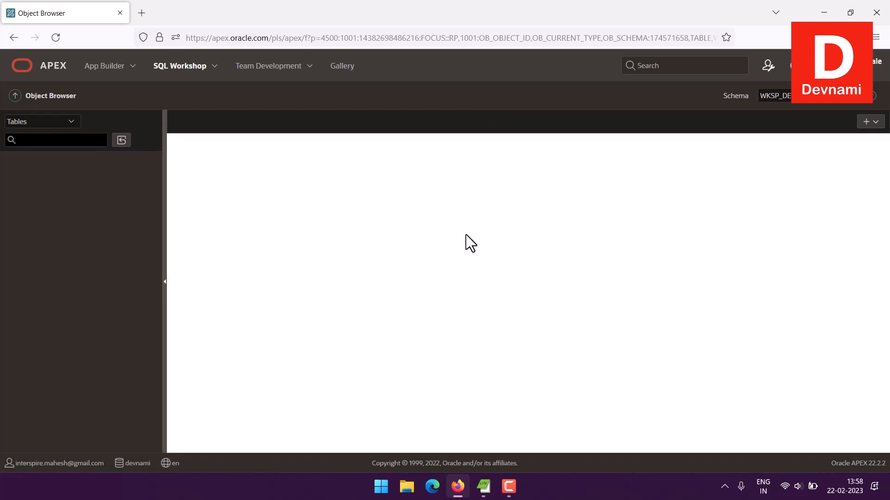
Step: Start a new application from a file in the App Builder again and upload EmployeeData.xlsx from the Desktop
left_click(19, 70)
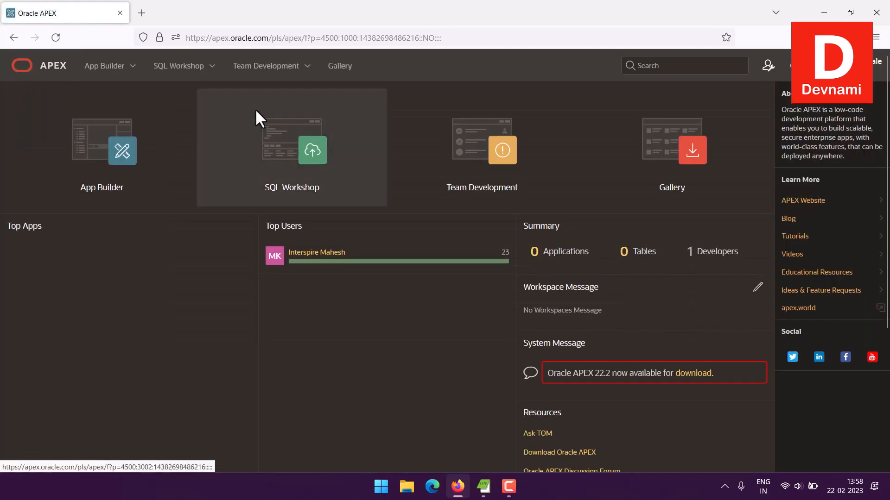
left_click(106, 170)
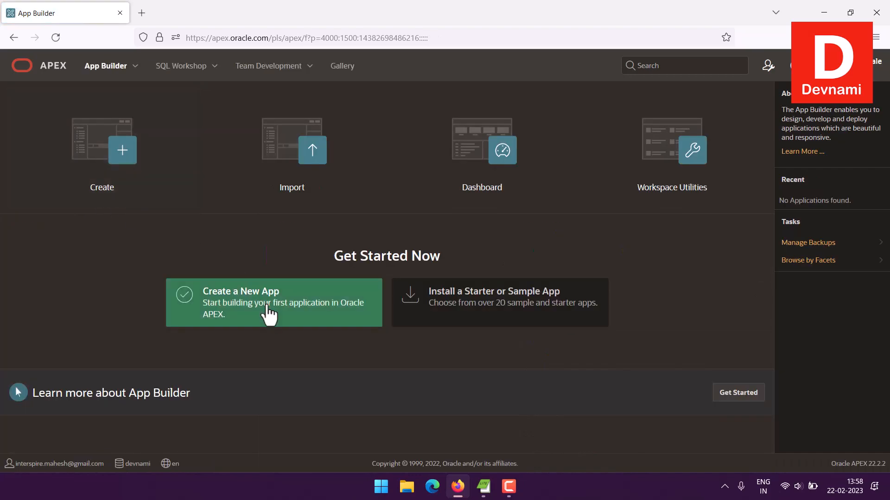
left_click(266, 311)
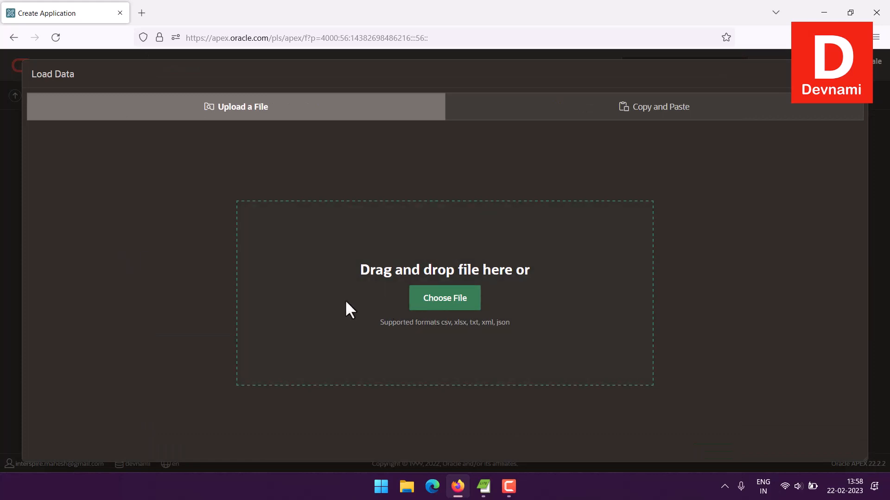
left_click(346, 302)
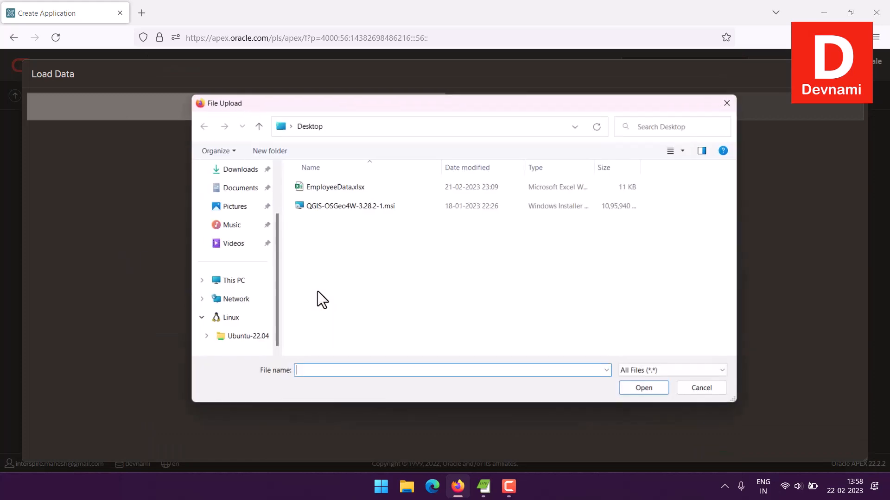
left_click(314, 190)
left_click(644, 388)
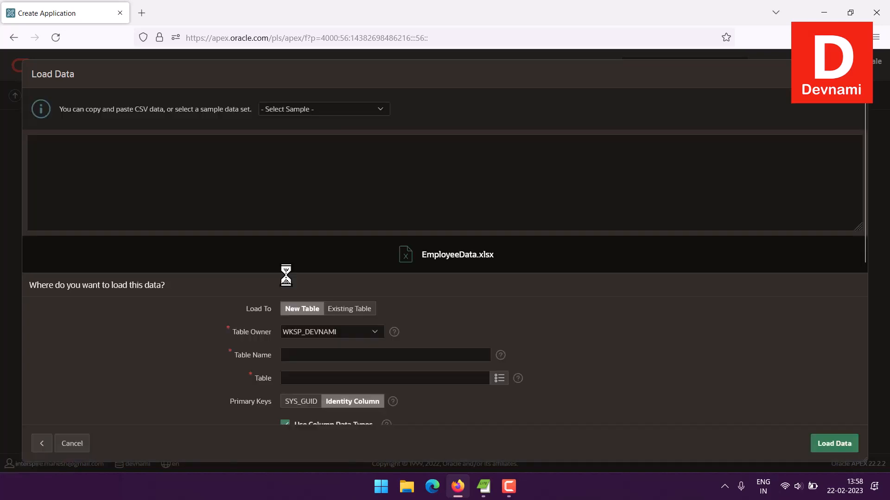
Step: Load the spreadsheet data into a new table named EMPLOYEE and continue to creating an application from it
scroll(284, 253, "down", 3)
left_click(295, 209)
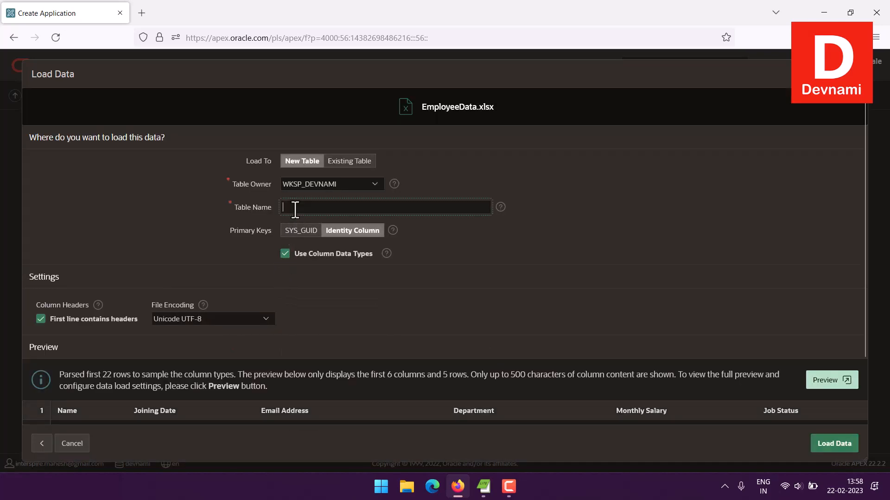
type("EMPLOYEE")
scroll(701, 329, "down", 2)
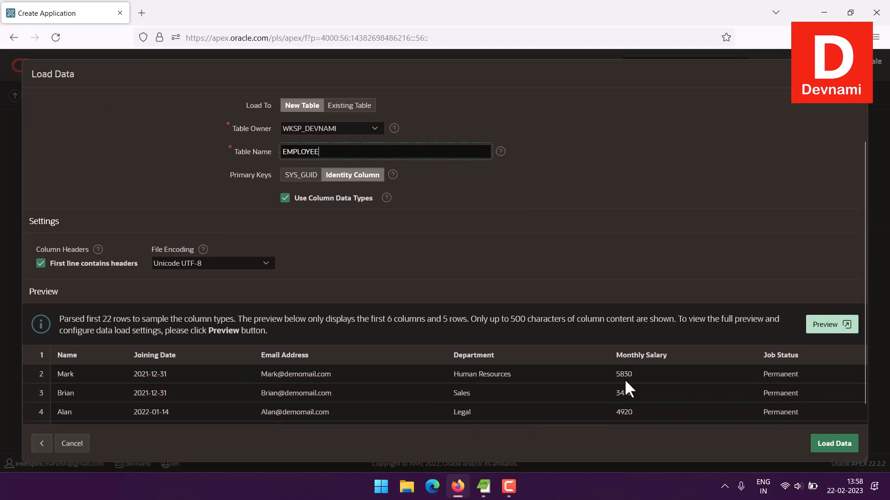
left_click(823, 446)
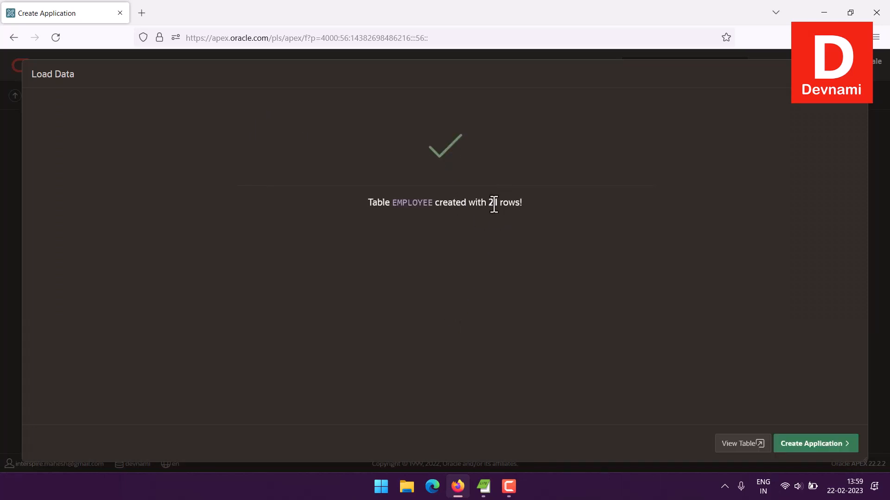
left_click(811, 444)
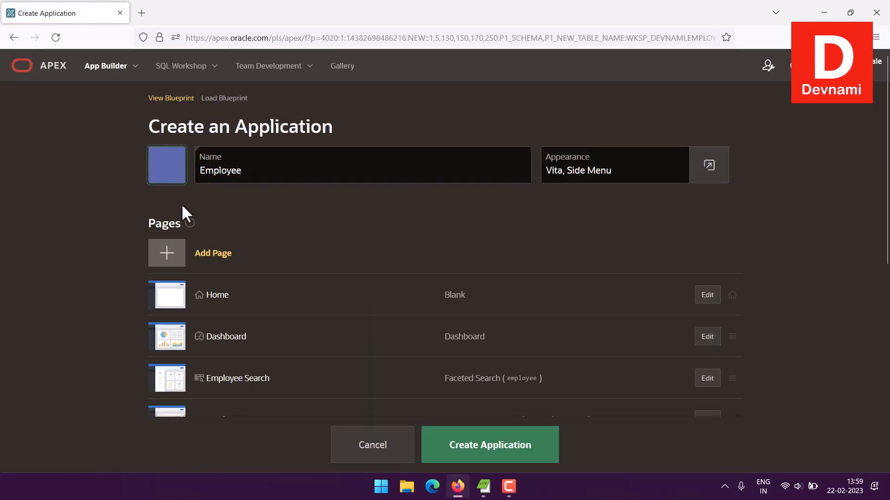
Step: Enable the Theme Style Selection, Activity Reporting, Configuration Options and Access Control features and create the Employee application
scroll(145, 251, "down", 6)
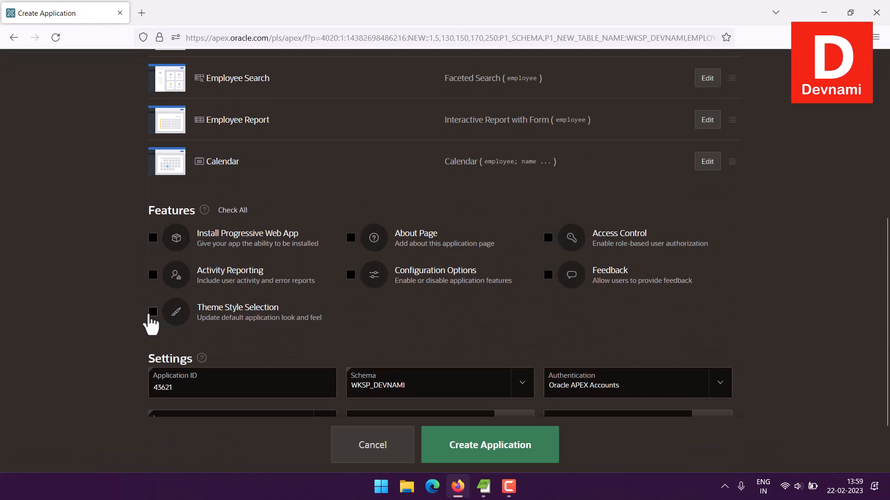
left_click(152, 311)
left_click(152, 275)
left_click(350, 275)
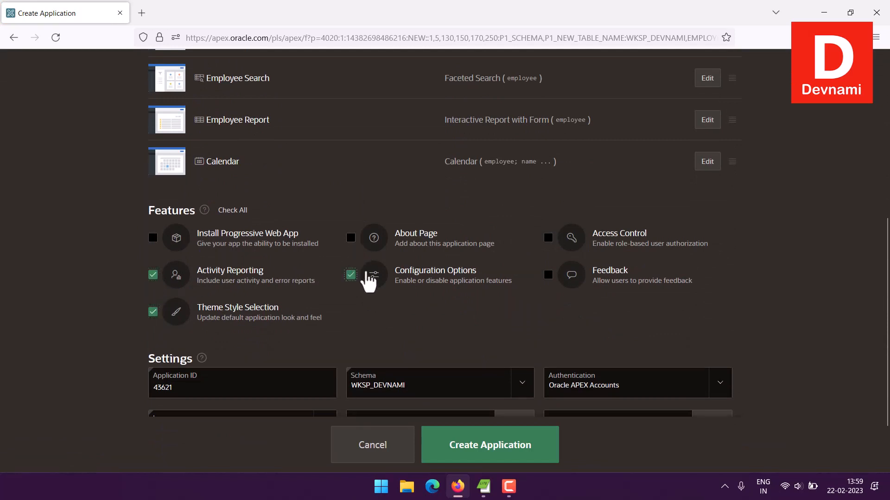
left_click(553, 238)
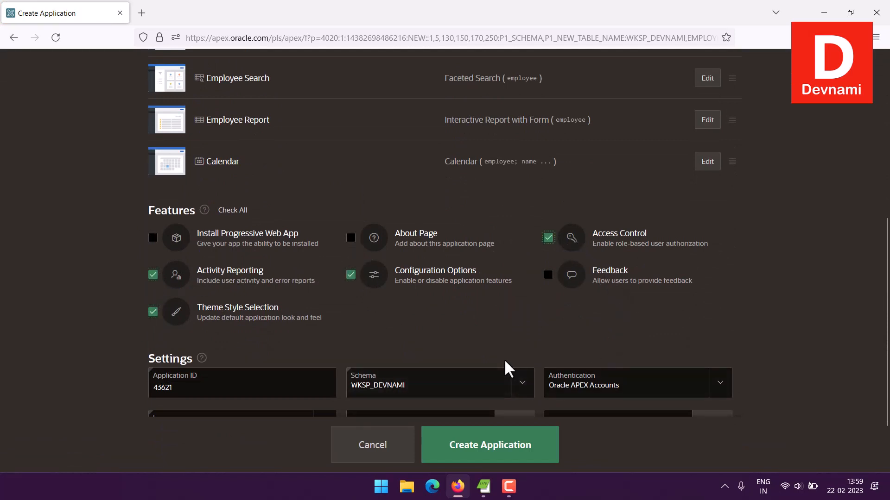
scroll(509, 370, "down", 2)
left_click(501, 424)
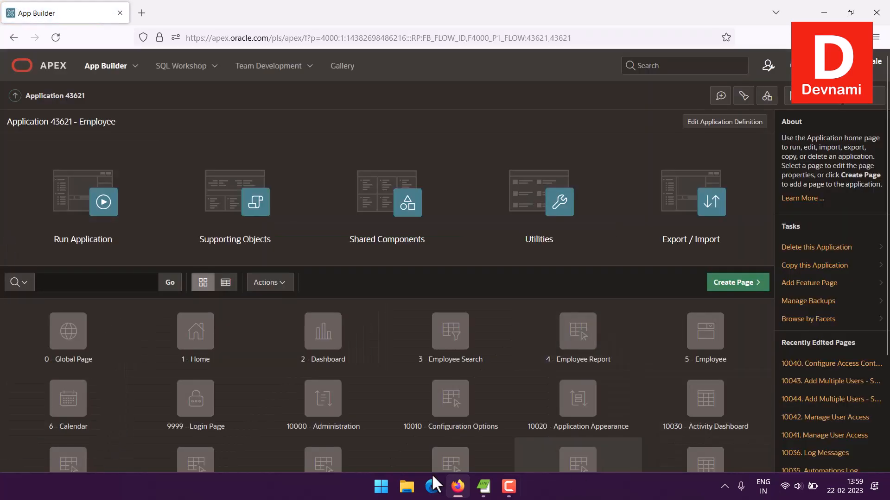
Step: Run the Employee application and sign in with the account's e-mail and password, with the username remembered
scroll(453, 367, "down", 3)
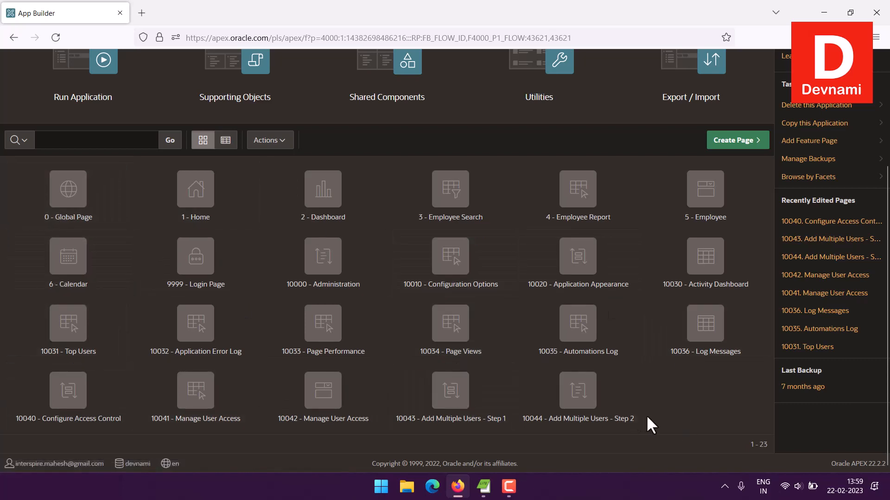
scroll(647, 412, "up", 2)
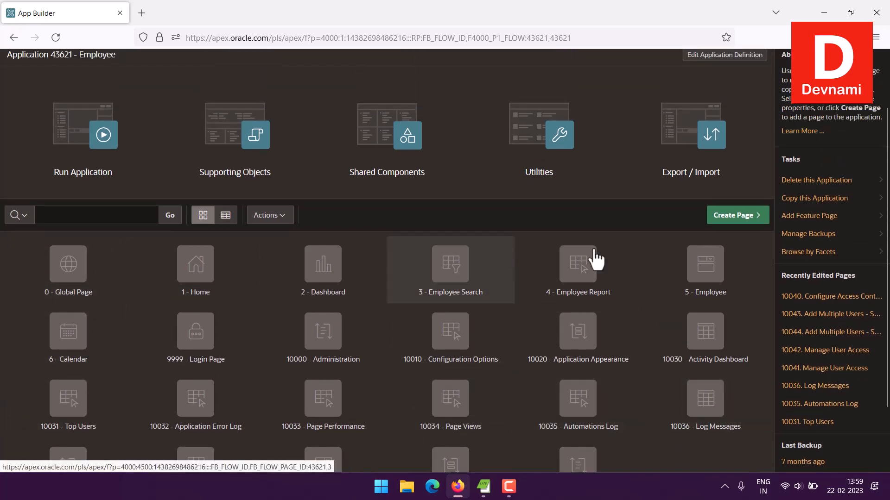
left_click(98, 186)
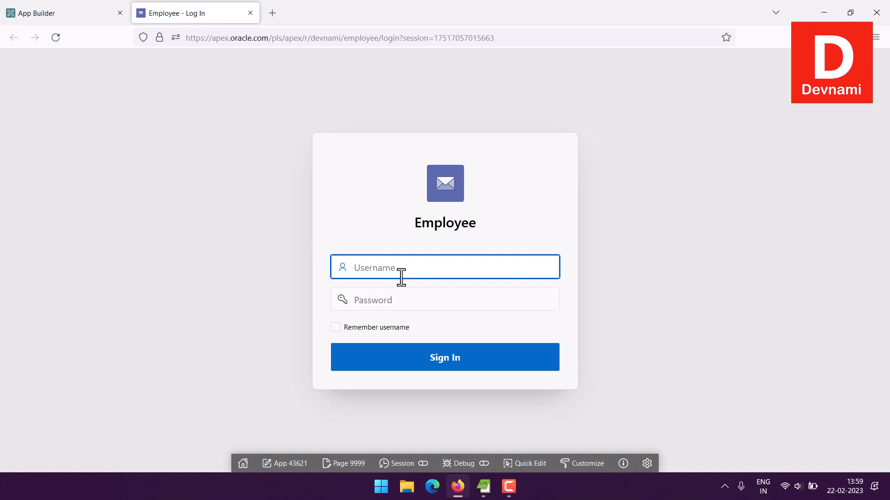
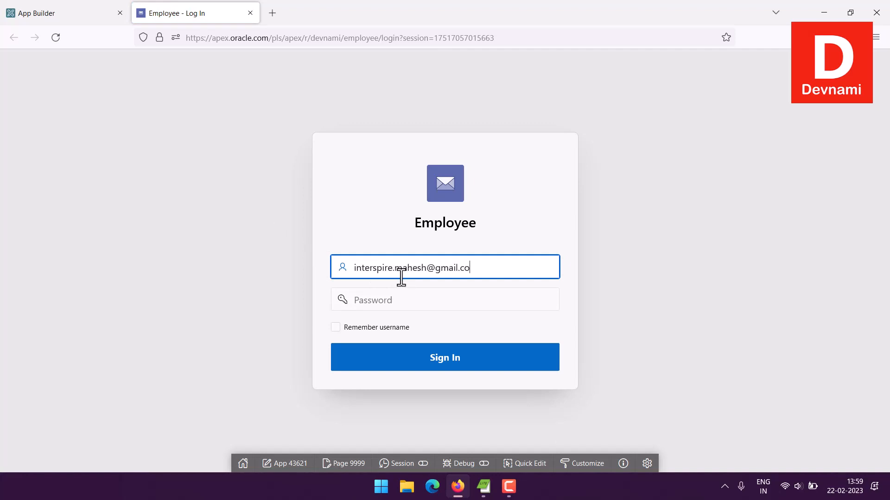
key("Tab")
type("•")
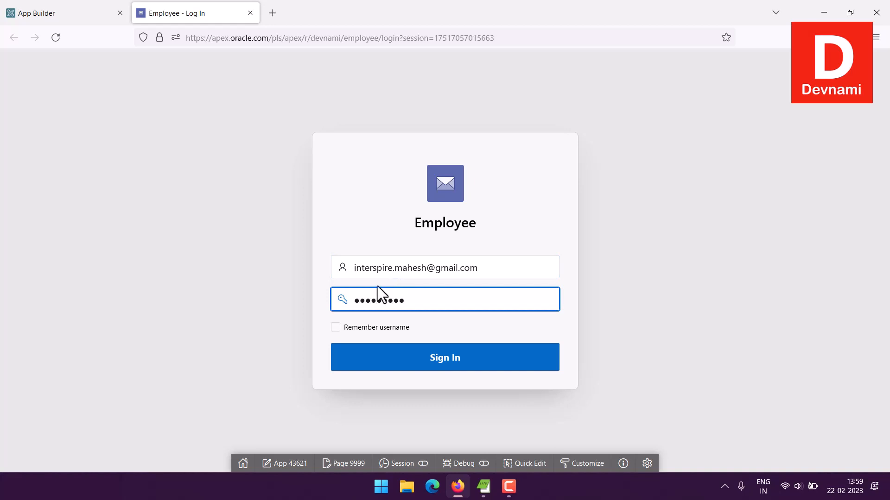
left_click(335, 327)
left_click(432, 359)
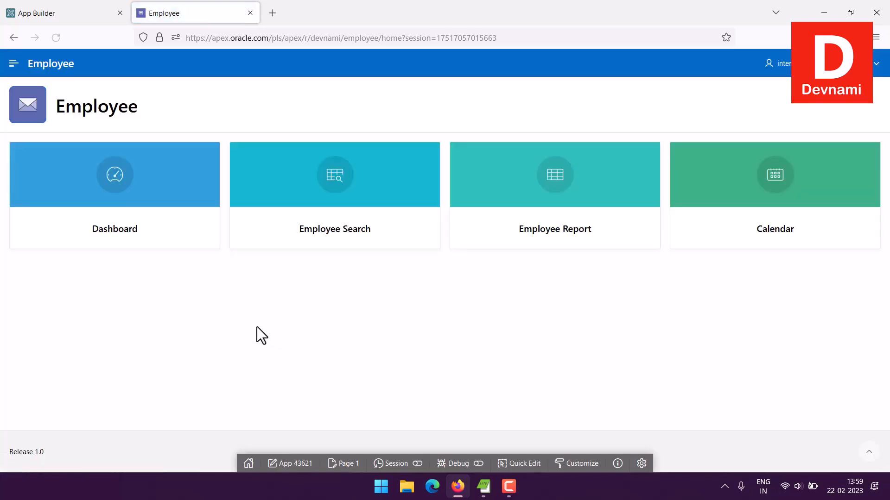
Step: Open the Dashboard page and inspect individual bars in the Monthly Salary and Department charts
left_click(133, 240)
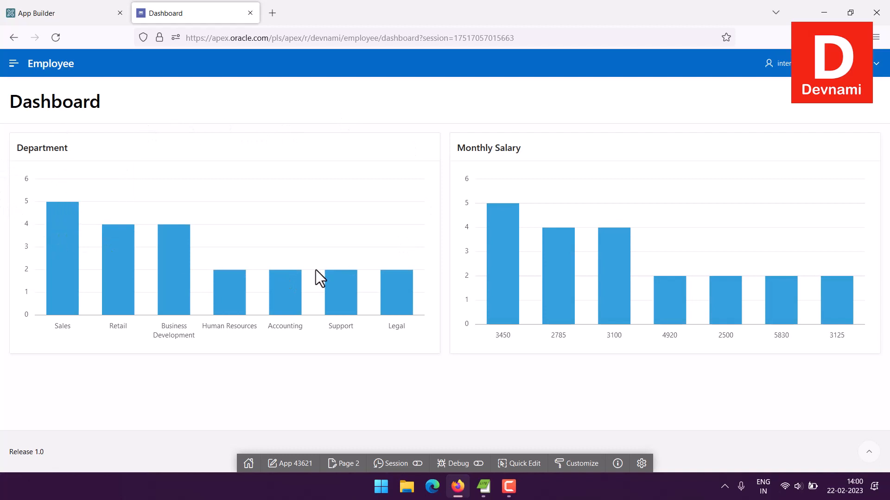
mouse_move(513, 306)
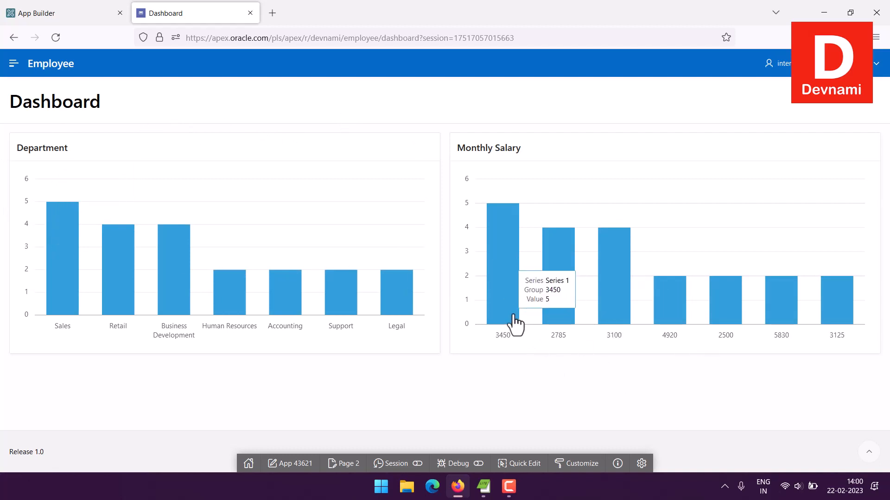
mouse_move(618, 317)
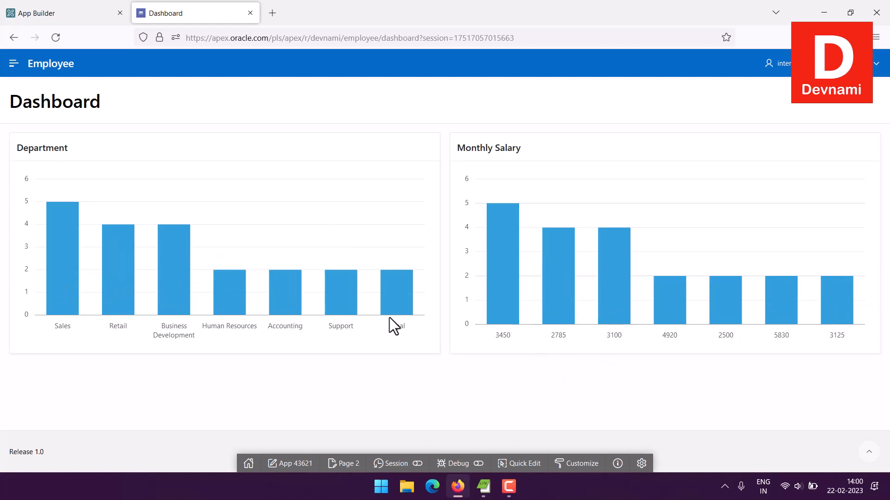
mouse_move(411, 317)
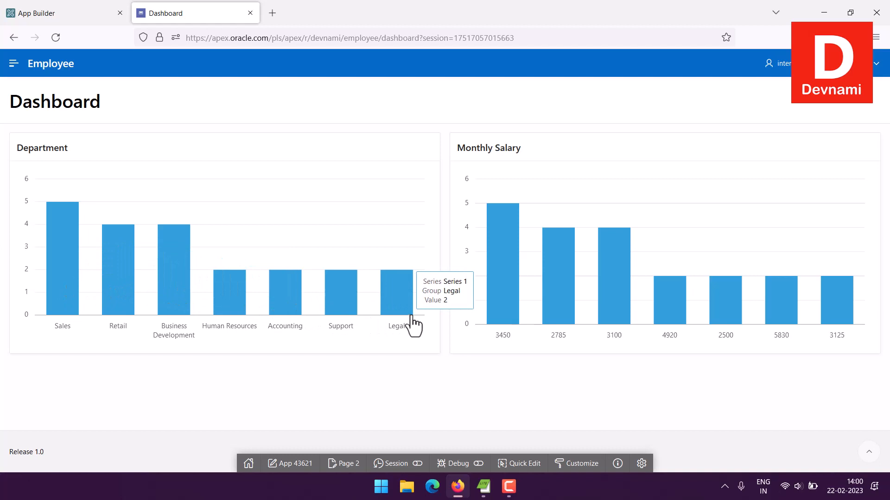
Step: On the Employee Search page, filter by the Support department and a monthly salary of <2,600, and remove the salary filter
left_click(14, 63)
left_click(3, 151)
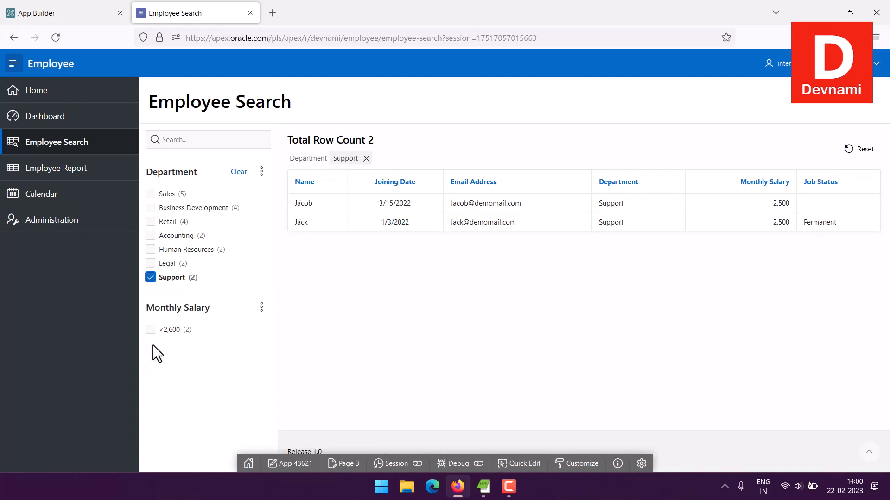
left_click(152, 330)
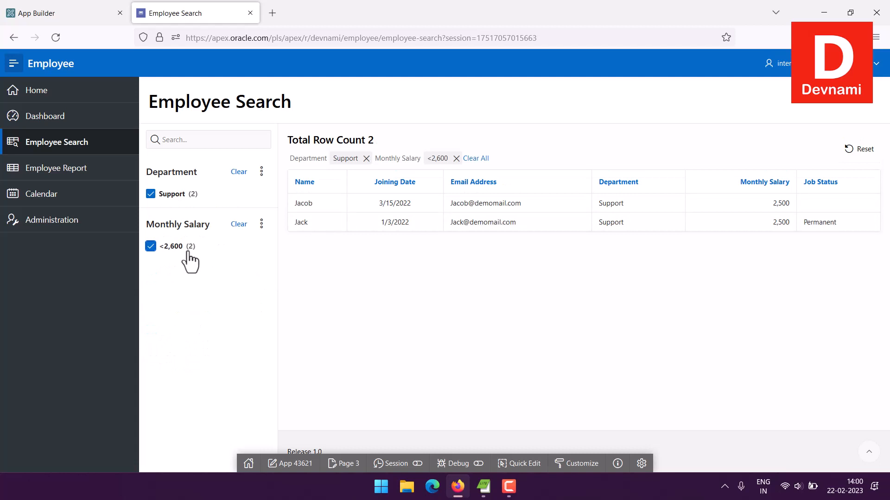
left_click(151, 246)
Step: Add the Sales department and a monthly salary of >=3,300 to the employee filters, and clear all filters
left_click(150, 194)
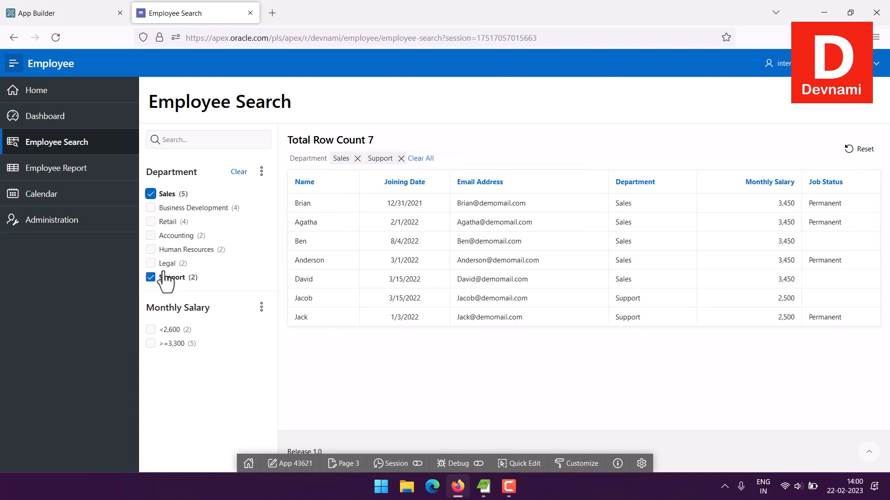
left_click(150, 343)
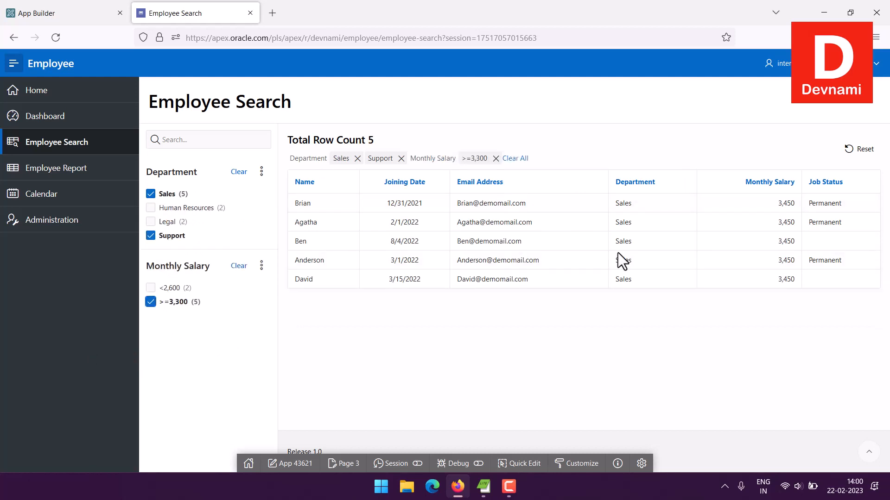
left_click(150, 302)
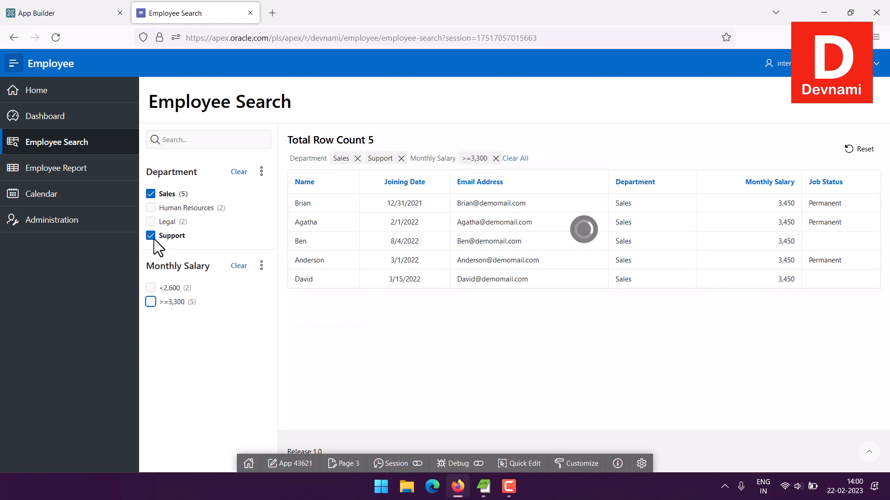
left_click(150, 193)
left_click(151, 278)
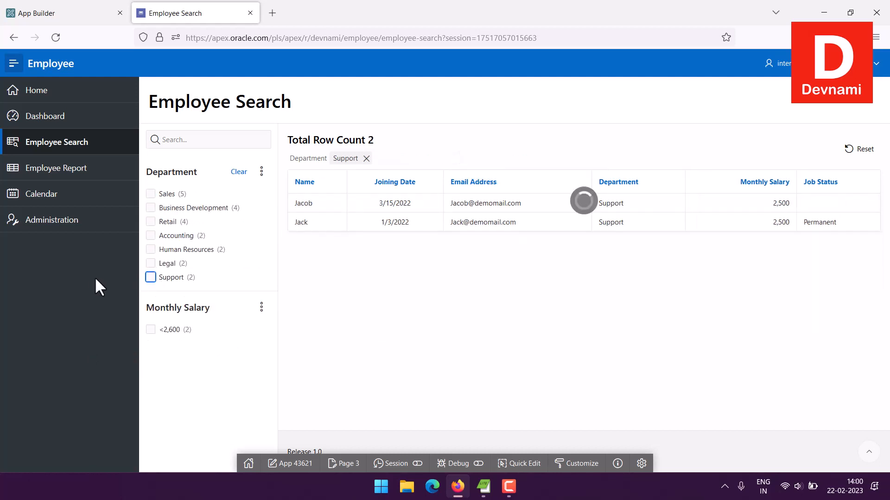
Step: View the Employee Report rows and its blank new-employee form, and open the Calendar page
left_click(3, 175)
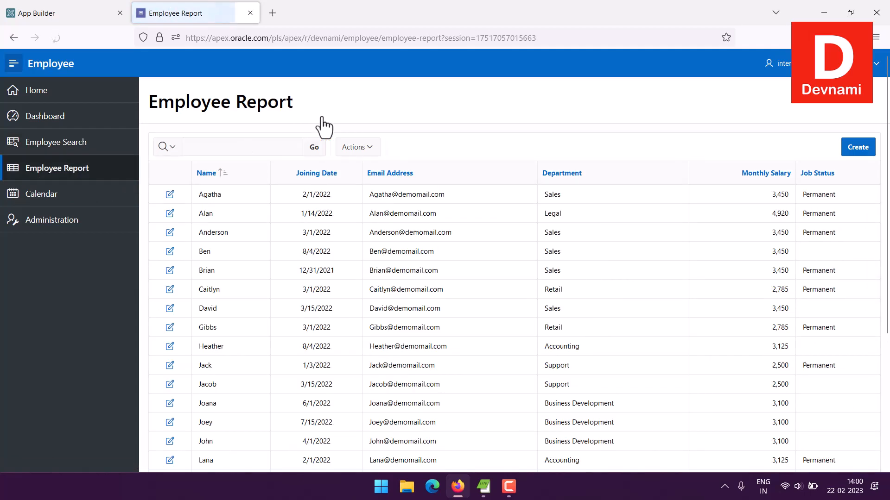
scroll(607, 248, "down", 4)
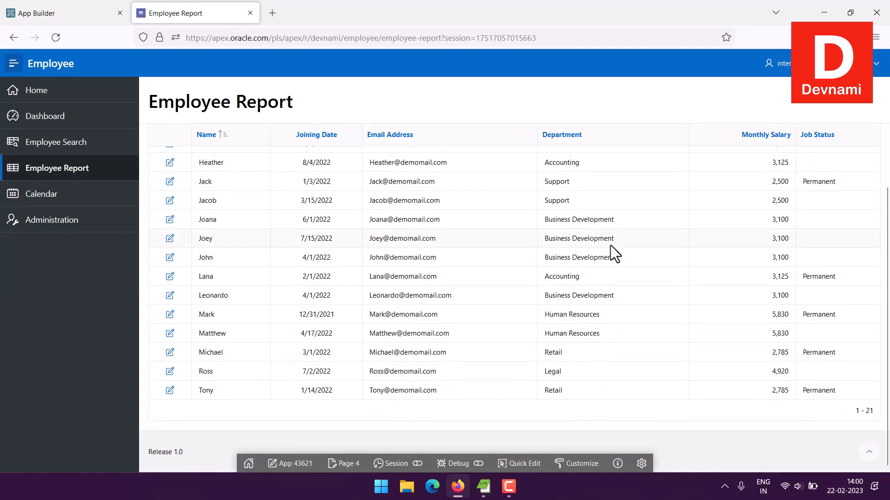
scroll(610, 252, "up", 4)
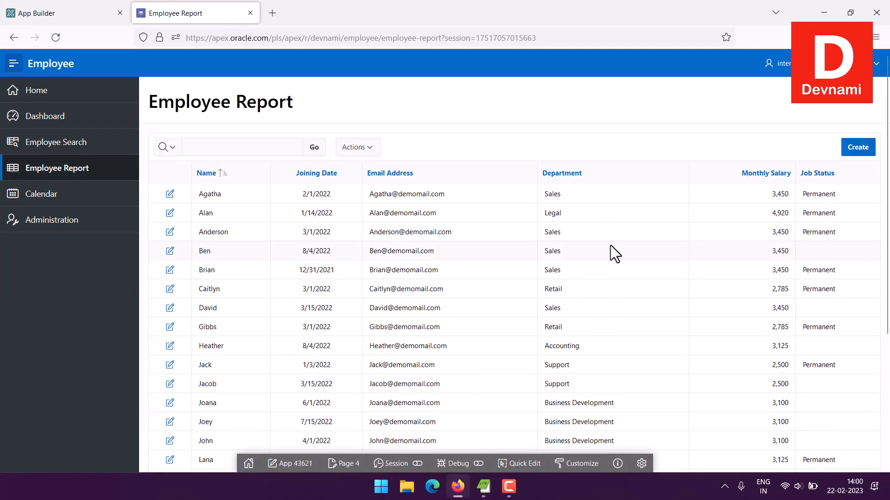
left_click(858, 147)
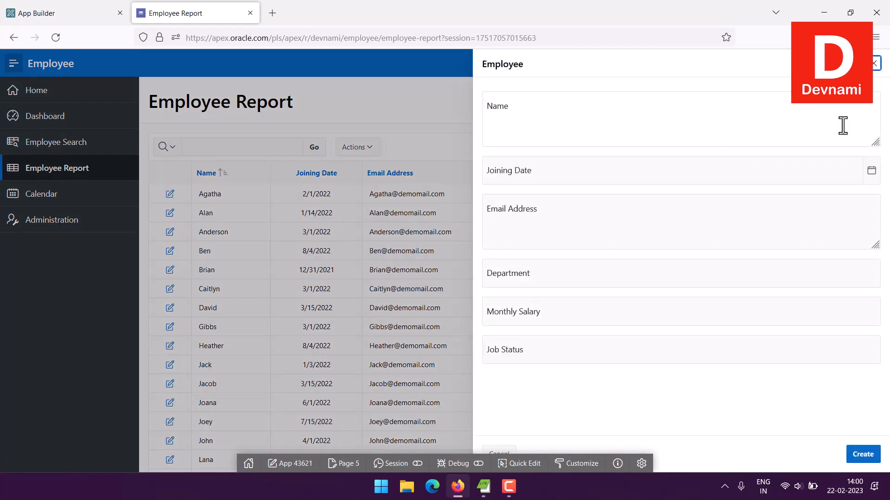
left_click(874, 65)
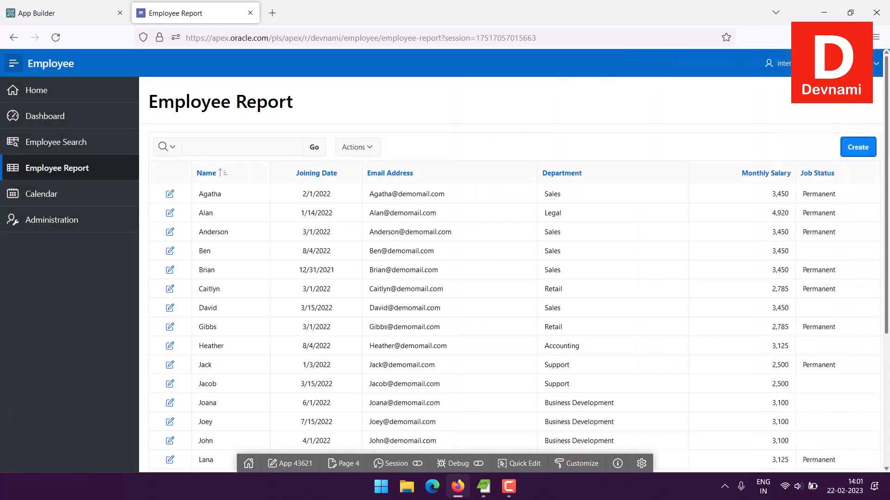
left_click(85, 202)
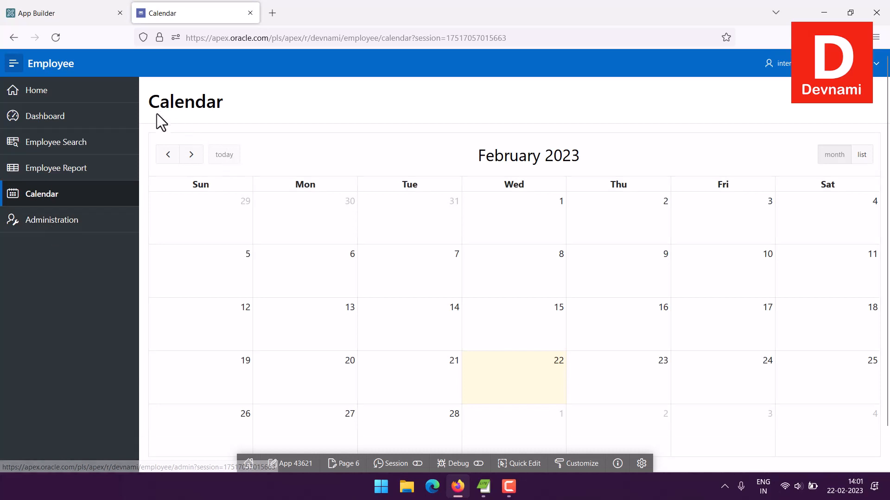
Step: Examine the February 2023 month view on the Calendar page
left_click_drag(151, 110, 281, 117)
left_click(369, 144)
scroll(369, 143, "down", 2)
scroll(368, 143, "up", 2)
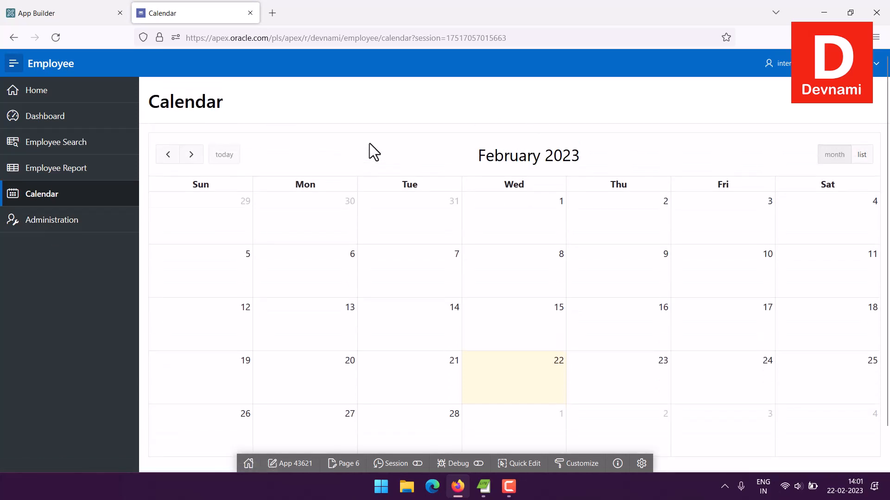
Step: View the Administration page's options, and return to the Home page with the side navigation collapsed
left_click(30, 222)
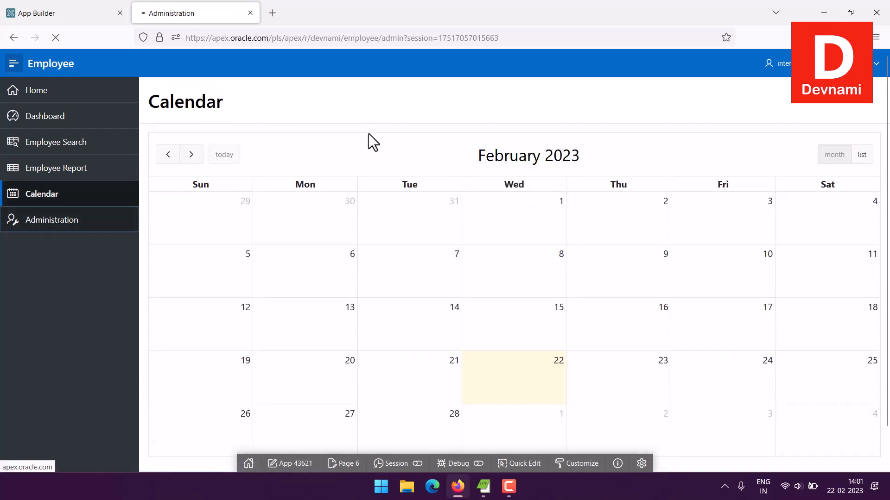
left_click_drag(161, 102, 311, 194)
left_click(294, 118)
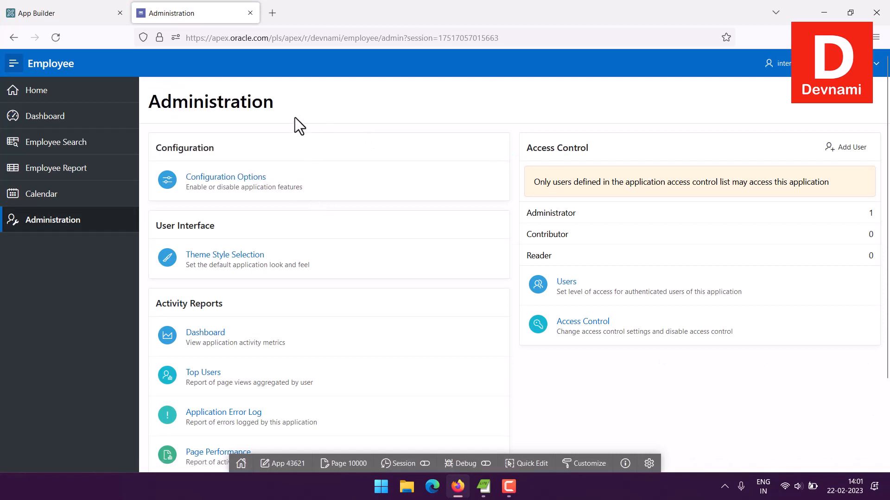
left_click(79, 90)
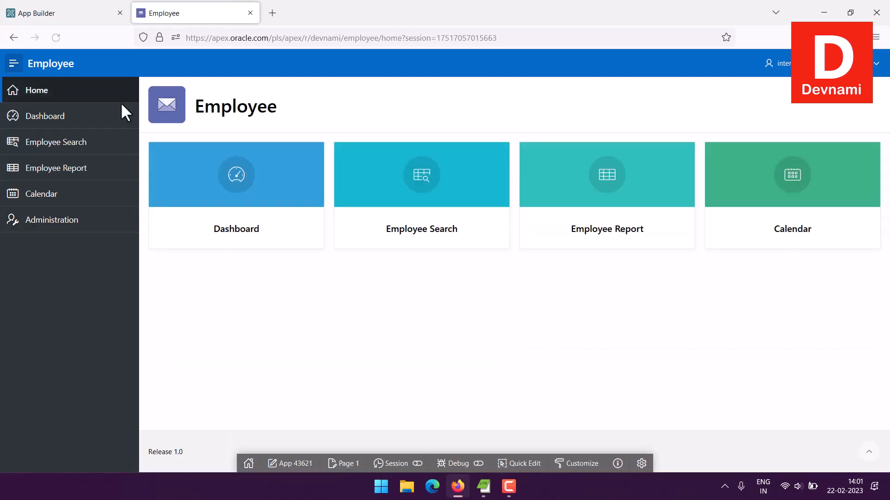
left_click(13, 63)
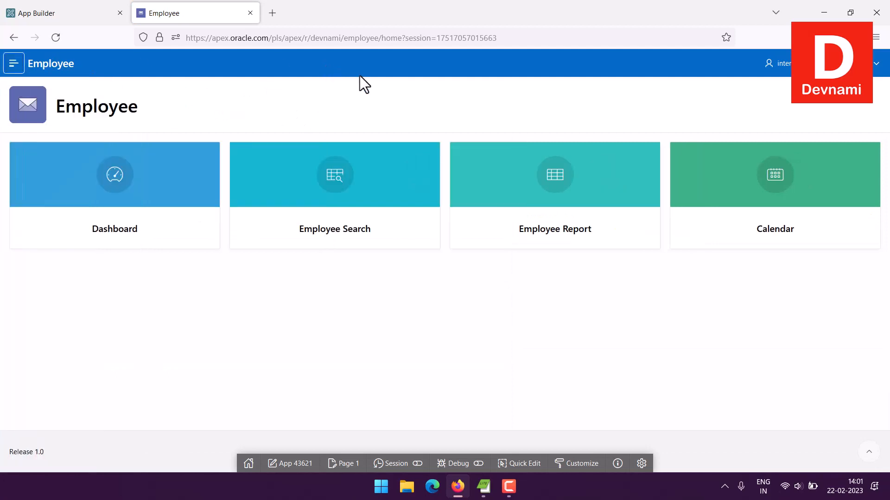
Step: Switch back to the App Builder and start creating a new Classic Report page in the Employee application
left_click(96, 19)
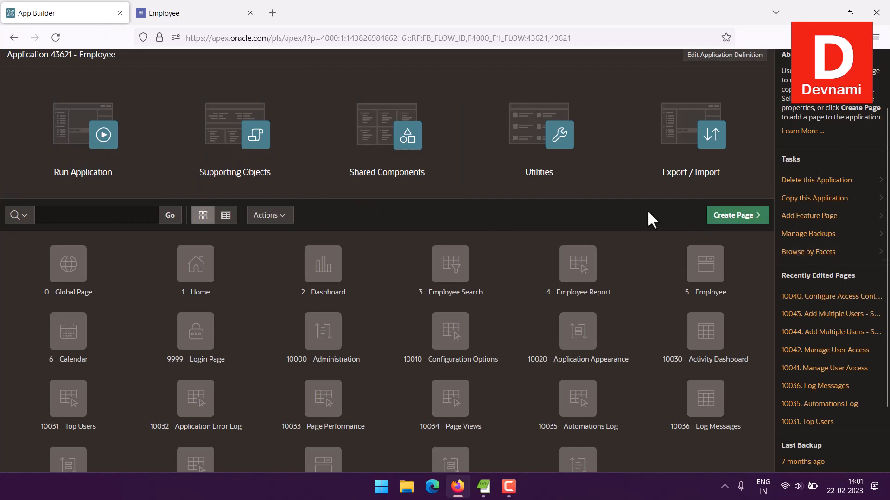
scroll(647, 209, "up", 2)
left_click(727, 292)
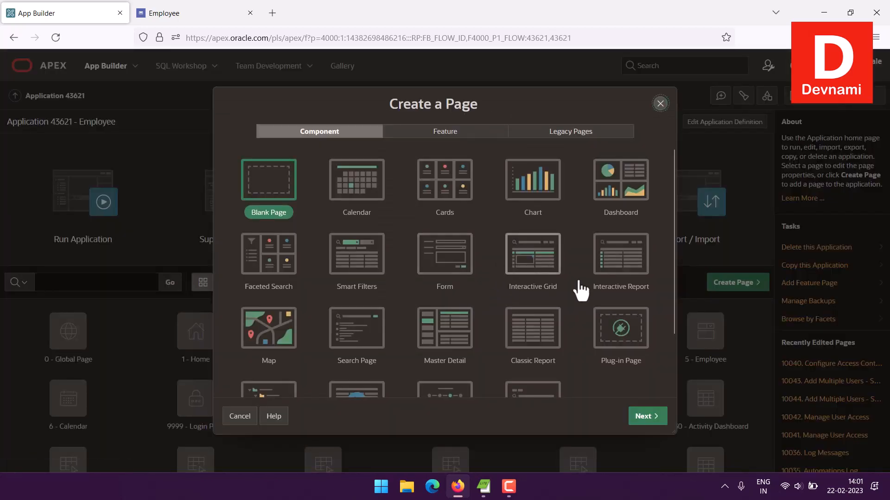
scroll(587, 292, "down", 1)
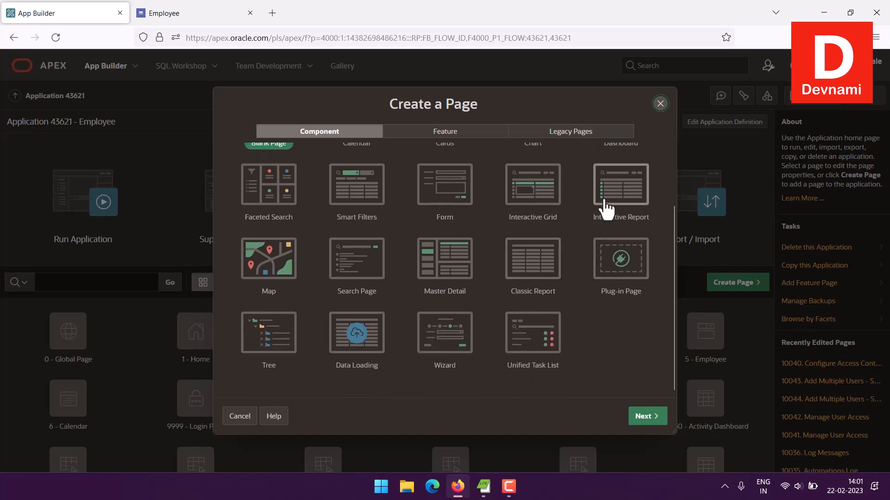
left_click(528, 278)
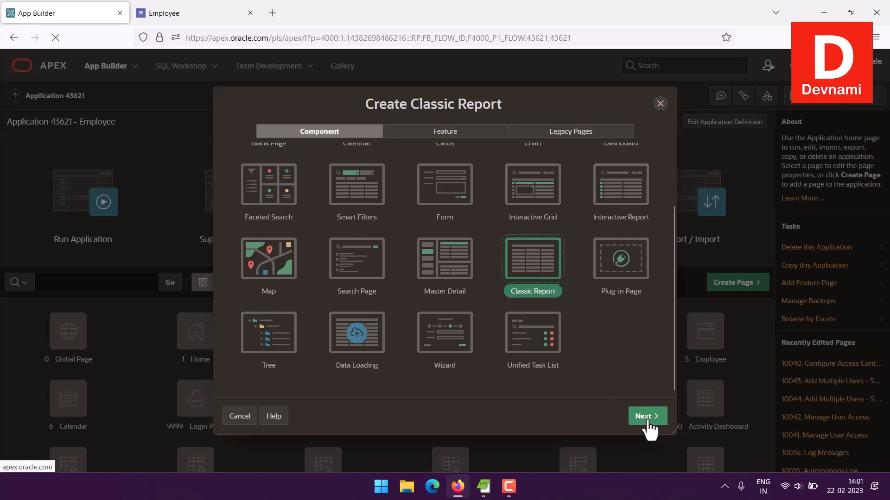
left_click(647, 416)
Step: Name the classic report page Report 1, select its source table from the local database, and create the page
left_click(386, 191)
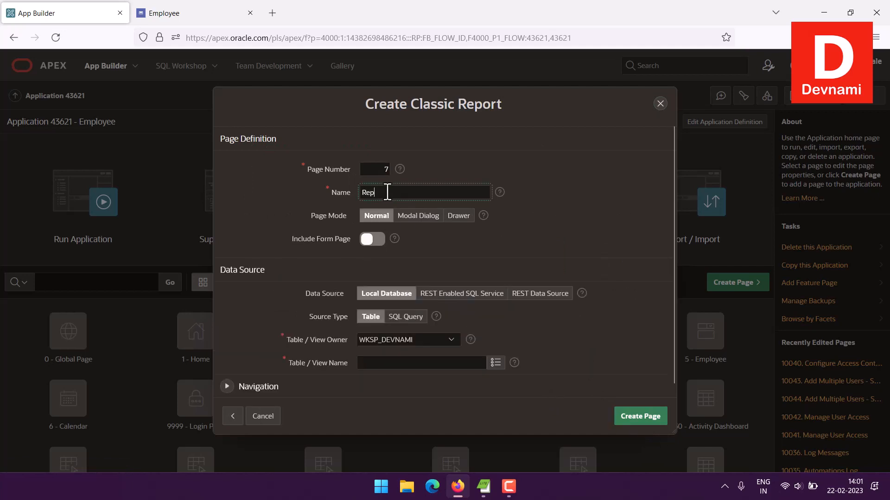
type("Report")
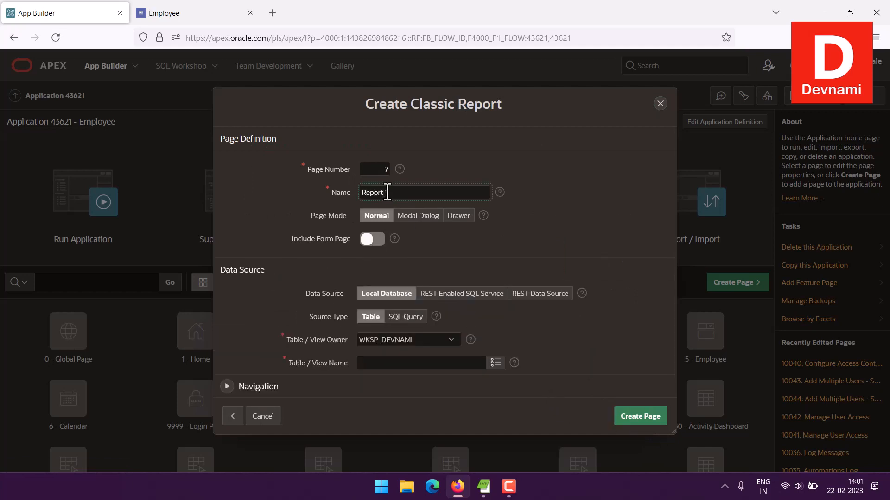
type(" 1")
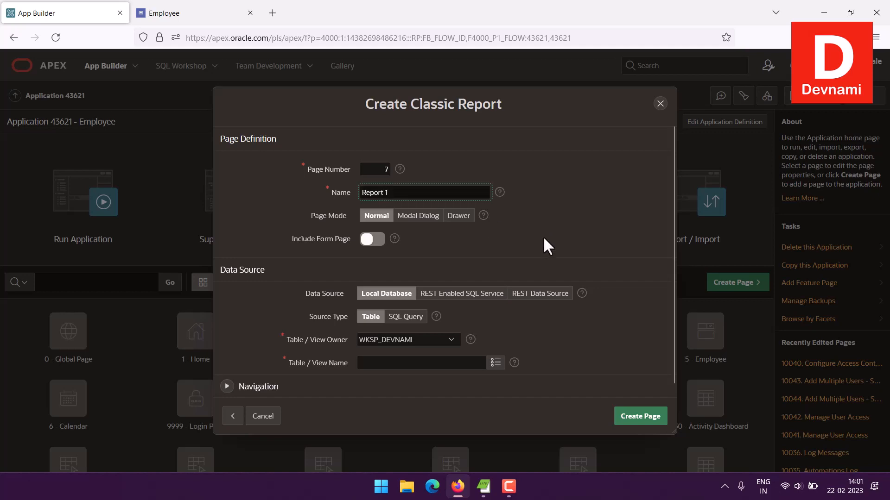
left_click(495, 363)
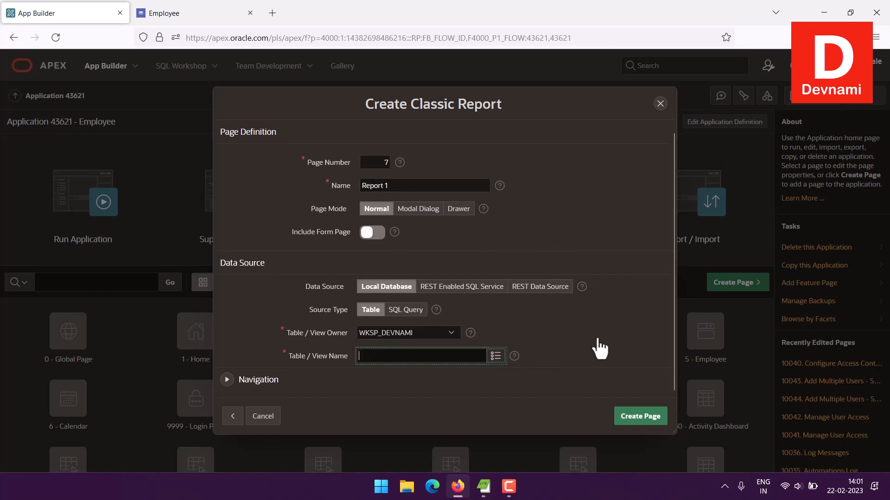
left_click(392, 236)
left_click(640, 418)
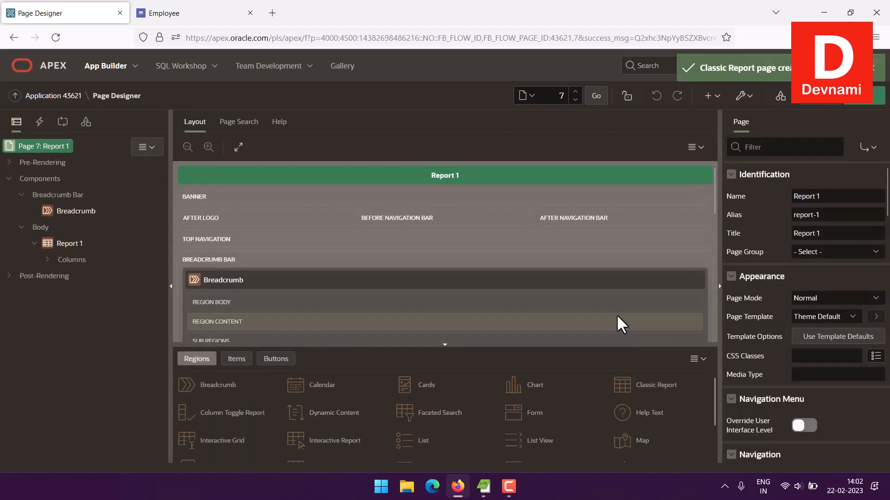
Step: Run the Report 1 page and look through its employee rows and its entry in the navigation menu
left_click(867, 96)
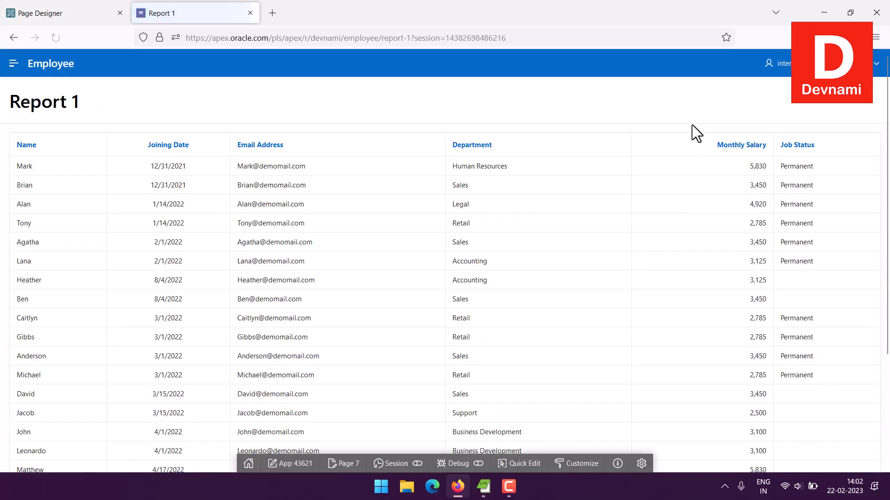
scroll(671, 120, "down", 5)
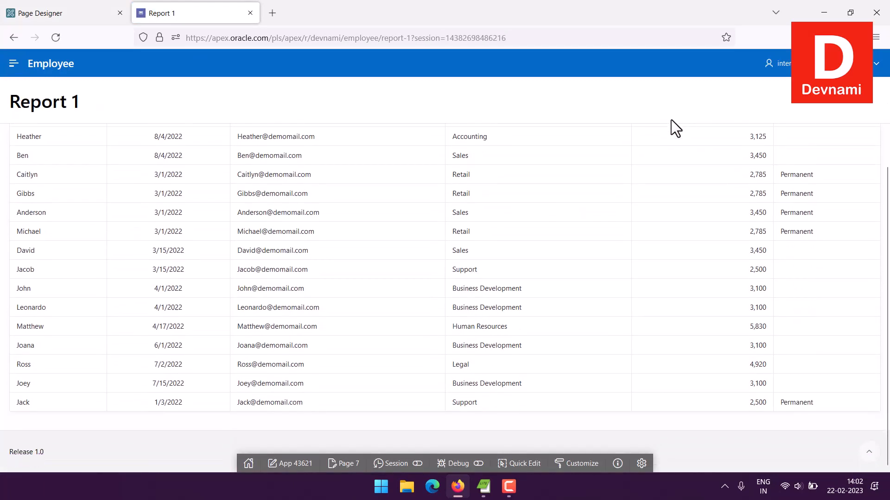
scroll(671, 119, "up", 5)
left_click_drag(18, 166, 579, 296)
left_click(664, 335)
scroll(563, 259, "down", 3)
scroll(563, 268, "down", 1)
scroll(565, 252, "up", 3)
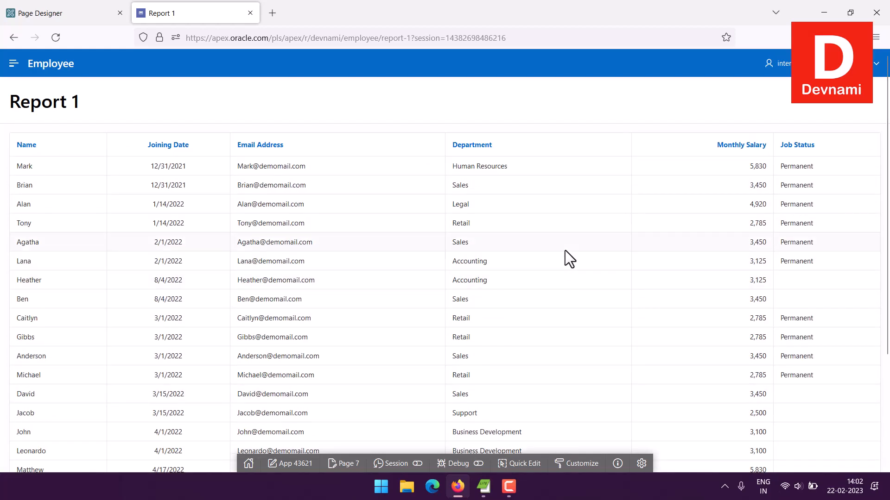
left_click(13, 64)
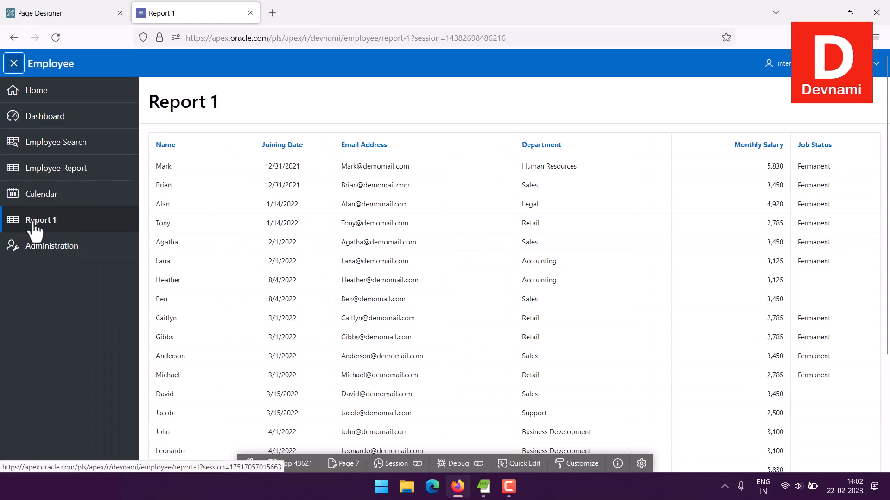
Step: Close the running app, return to the Application 43621 home page and start creating an Interactive Report page
left_click(250, 13)
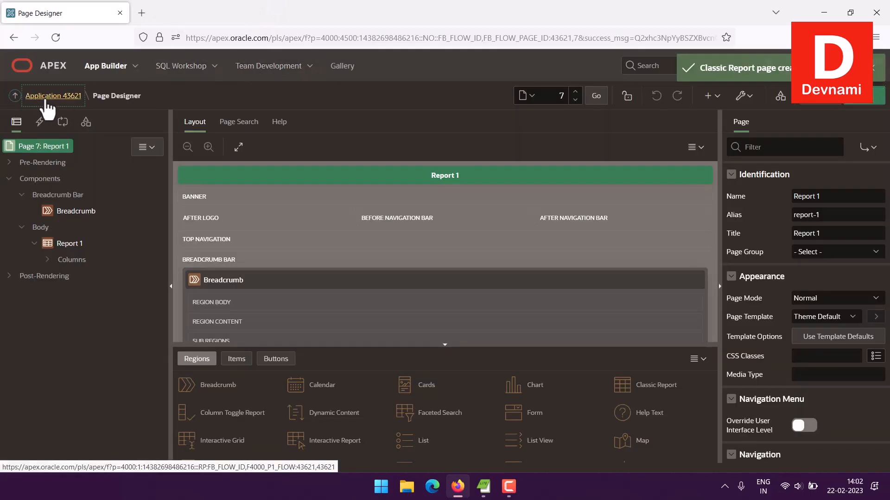
left_click(29, 96)
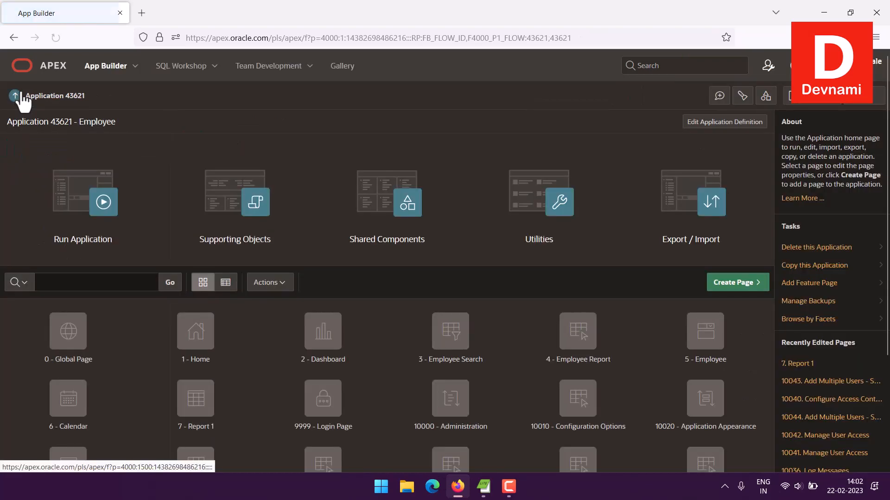
left_click(726, 289)
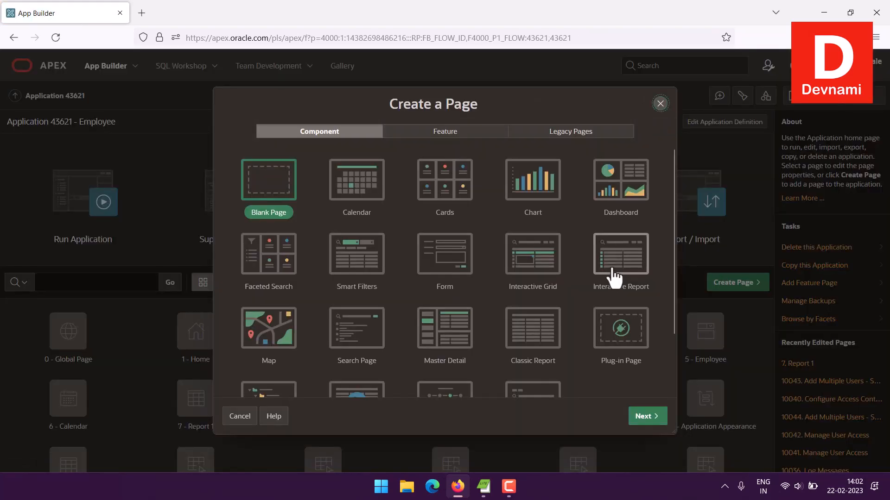
left_click(612, 269)
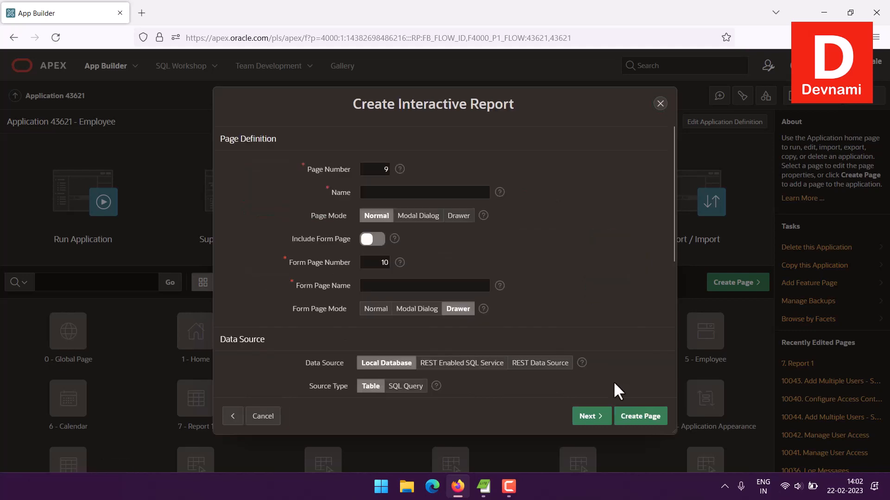
Step: Name the interactive report page Report 2, select its source table from the local database, and create the page
left_click(392, 192)
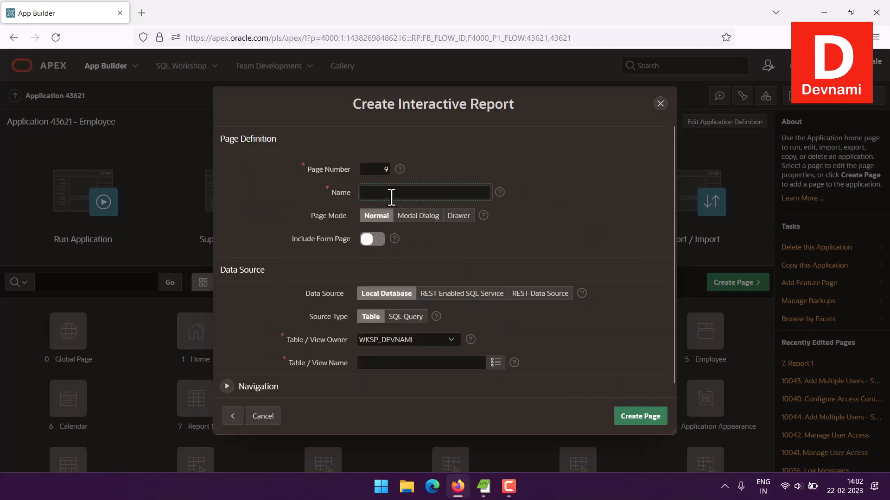
type("Report 2")
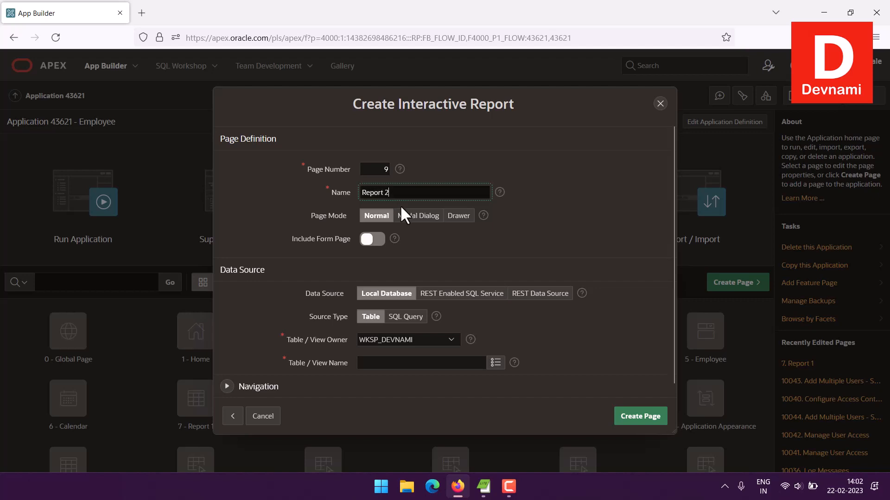
scroll(570, 293, "down", 1)
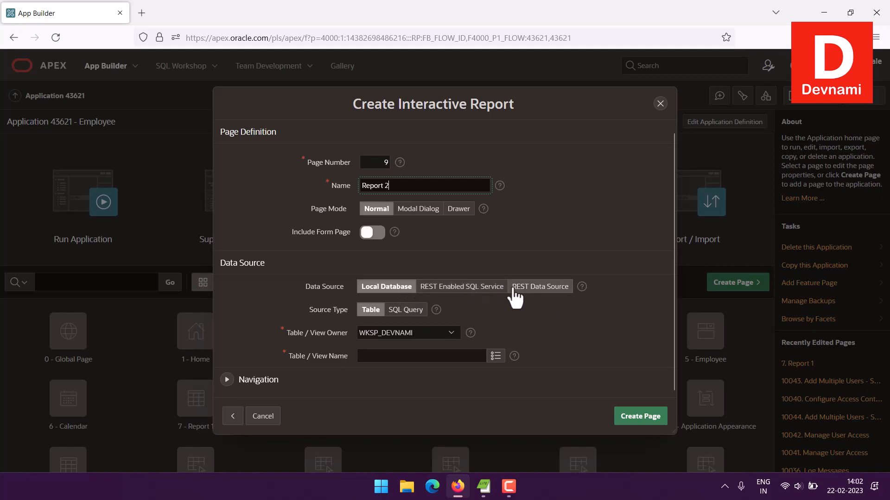
left_click(495, 355)
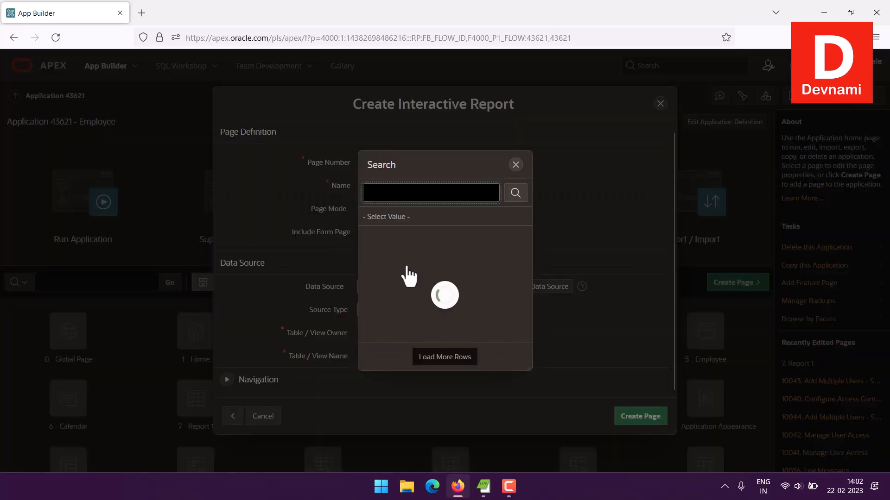
left_click(389, 236)
left_click(634, 414)
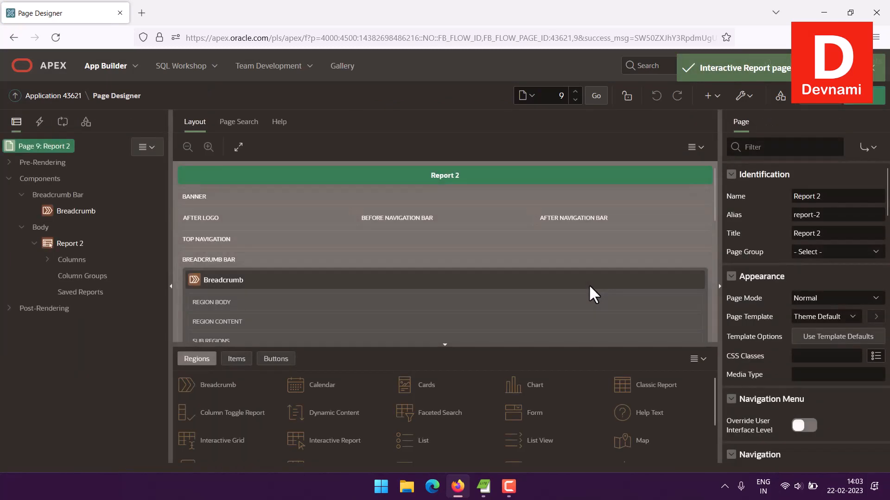
Step: Run the Report 2 page and look through its employee rows
left_click(863, 98)
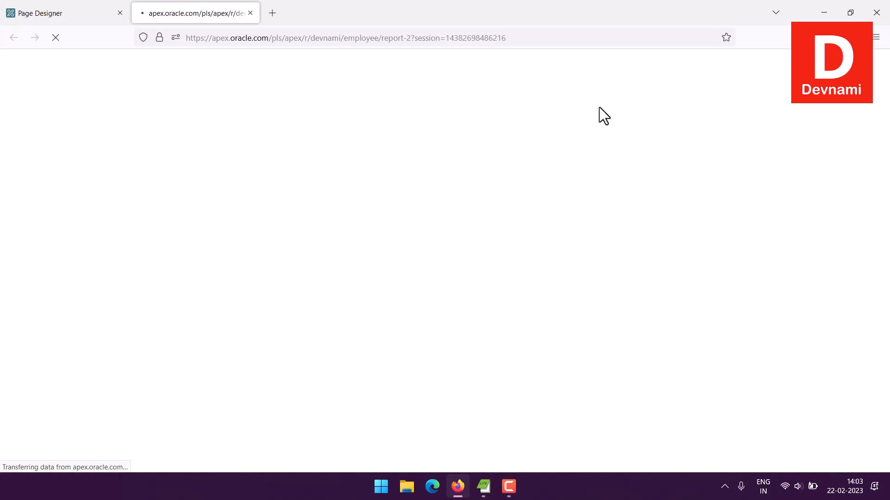
scroll(562, 189, "down", 4)
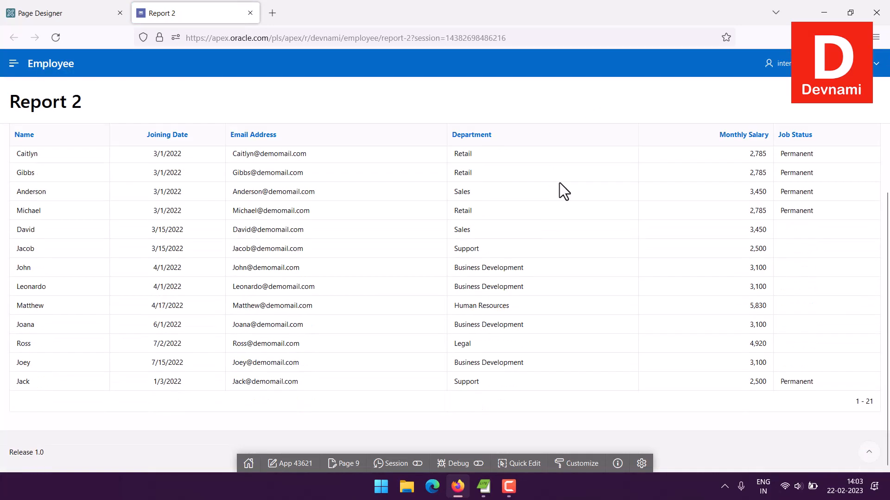
scroll(560, 183, "up", 3)
scroll(560, 183, "up", 3)
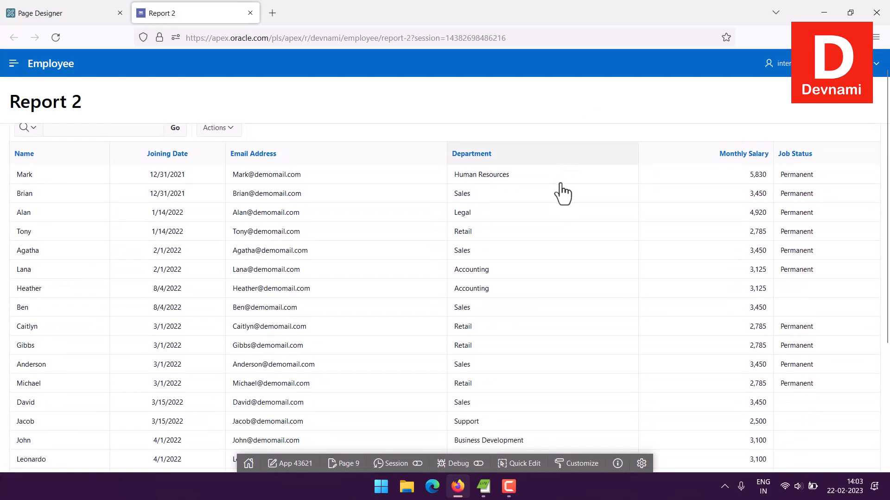
Step: Start a bar chart for Report 2 with Department as the label and Monthly Salary as the value
left_click(222, 149)
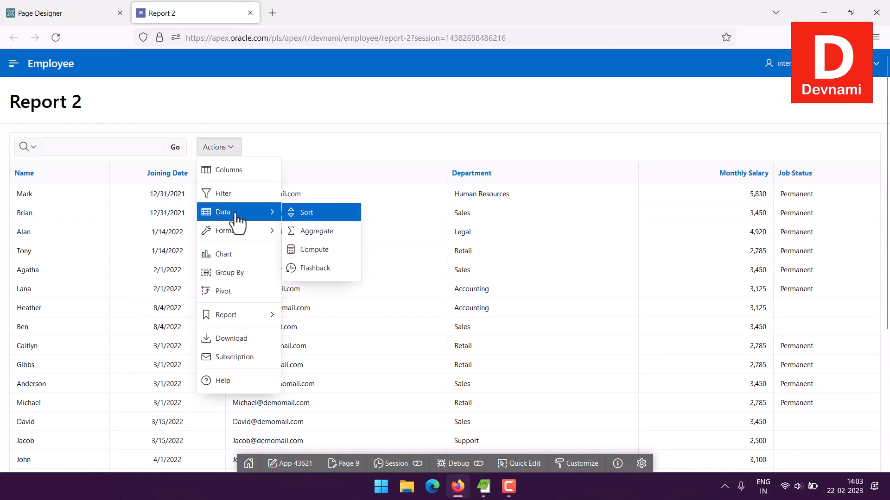
left_click(237, 258)
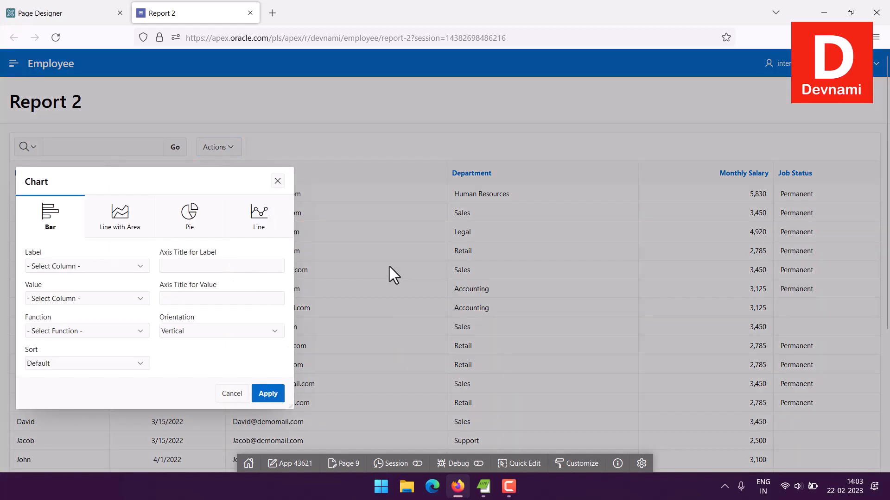
left_click(85, 266)
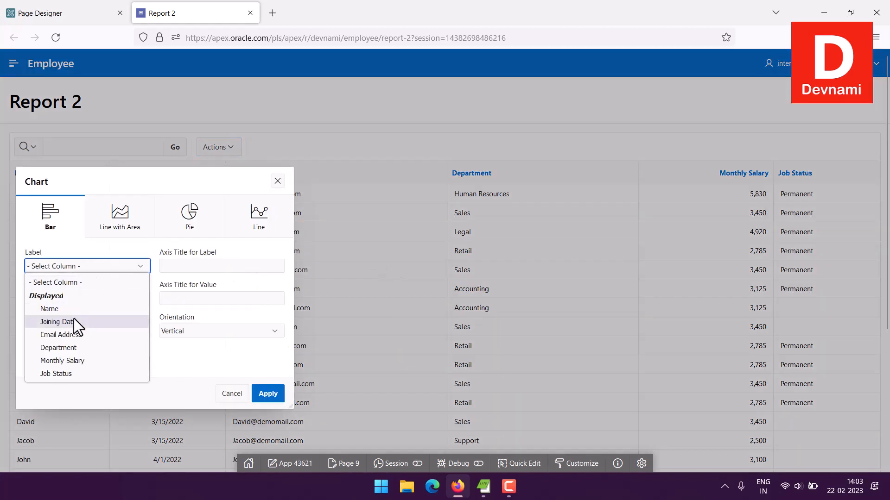
left_click(68, 348)
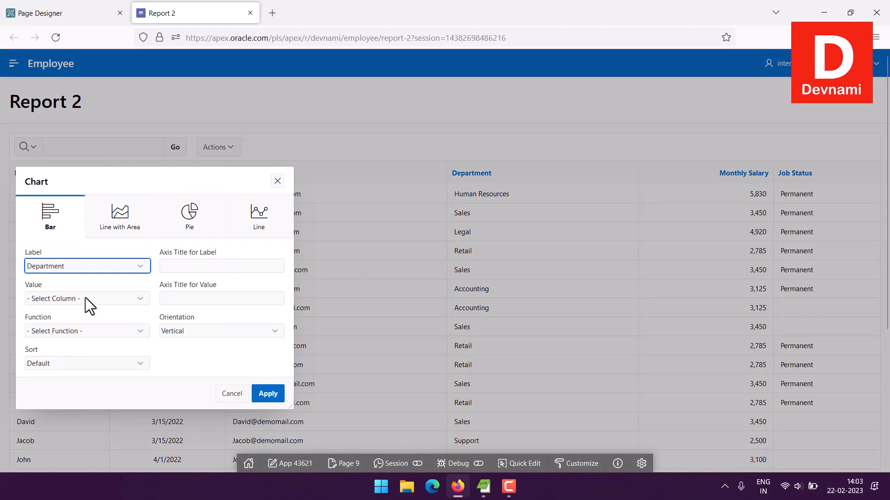
left_click(85, 299)
left_click(76, 338)
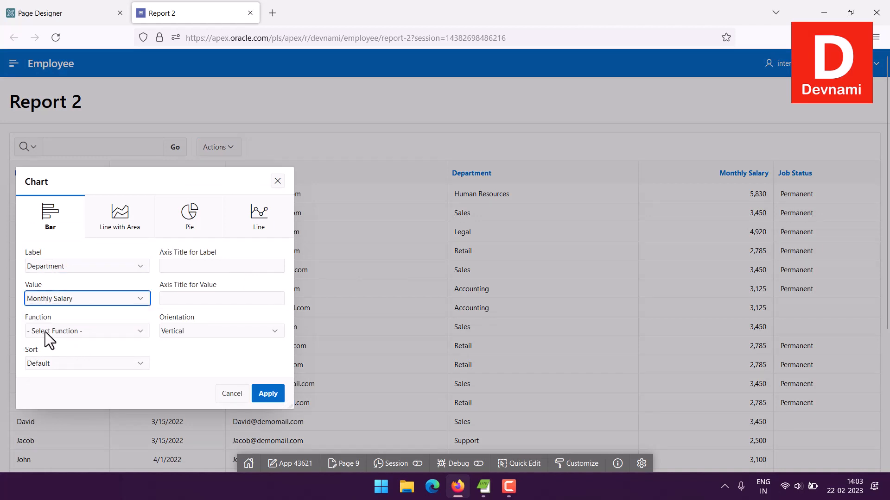
Step: Set the chart's function to Maximum and its sort to Value - Ascending, and apply the chart
left_click(79, 330)
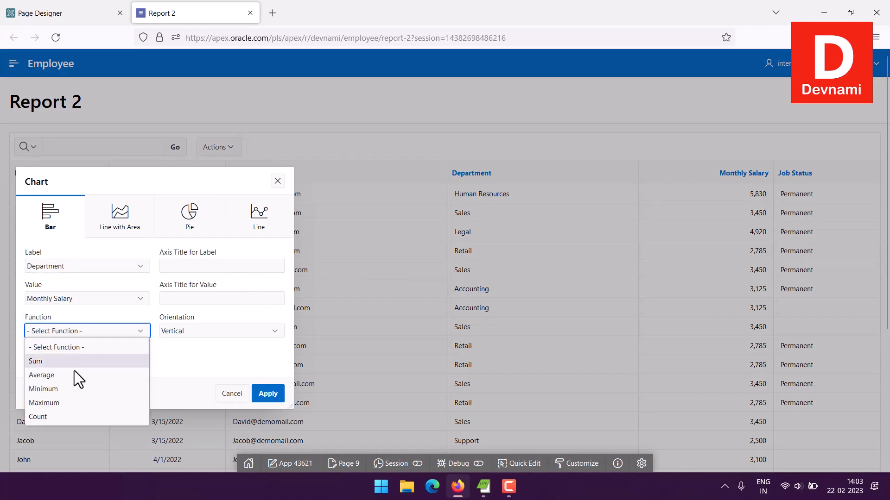
left_click(69, 403)
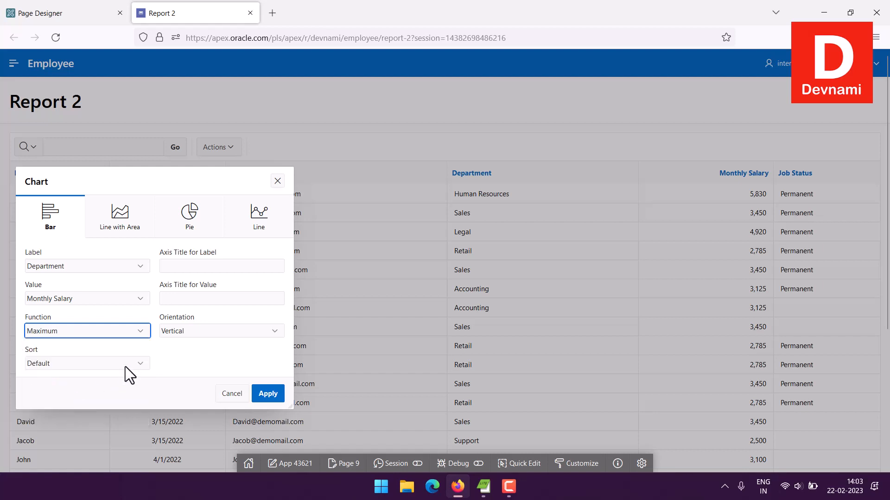
left_click(125, 366)
left_click(107, 393)
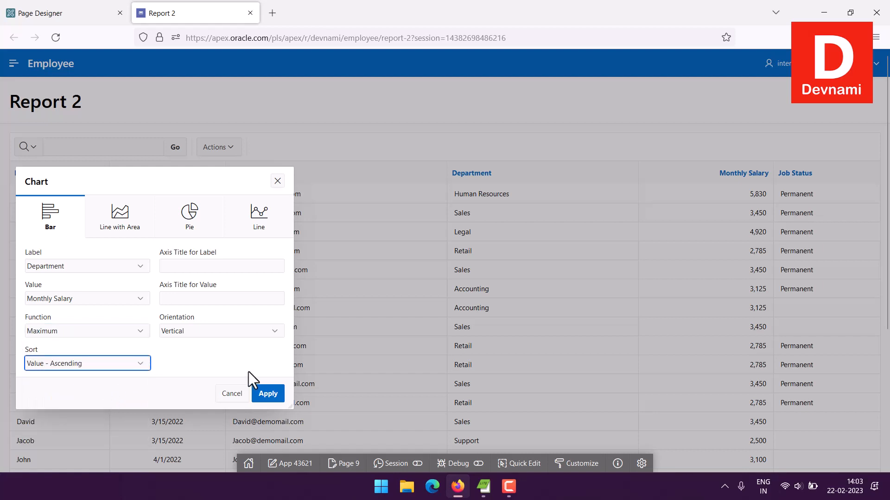
left_click(268, 393)
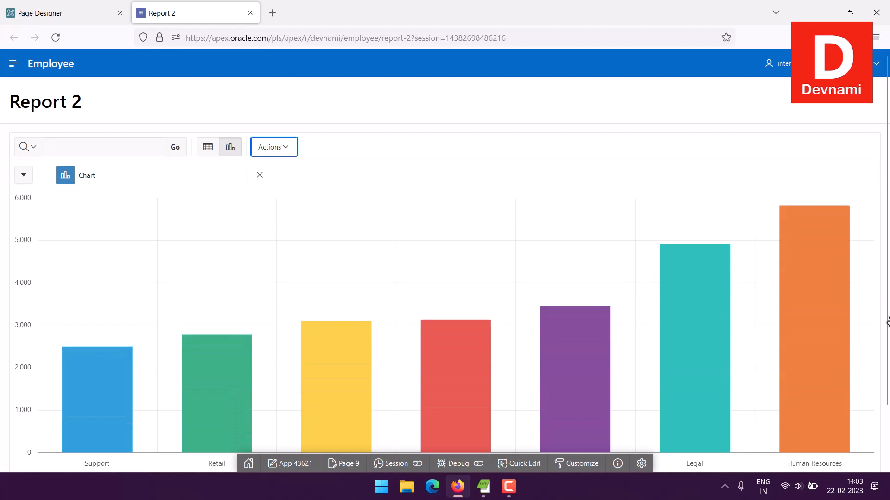
Step: Look over the bar chart of maximum salaries by department and remove it from the report
scroll(164, 295, "down", 2)
scroll(445, 278, "up", 2)
left_click(260, 175)
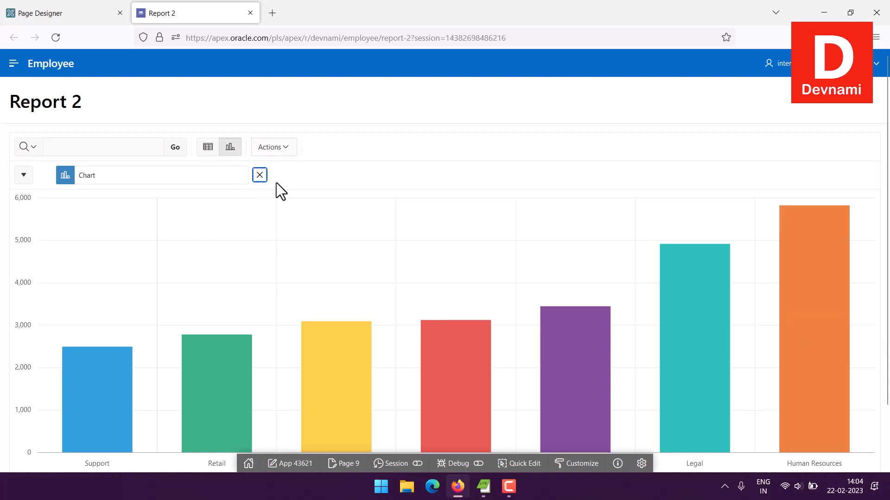
Step: Look through the actions available for the interactive report and open its Save Report settings
left_click(283, 148)
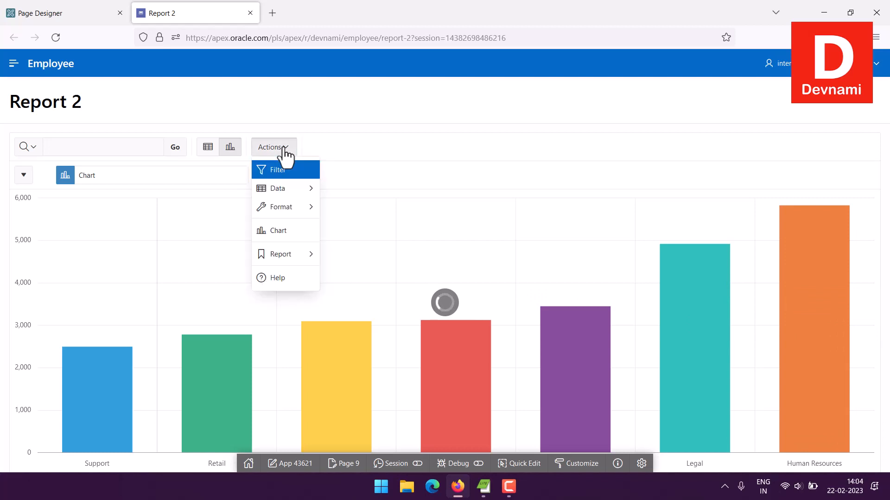
left_click(218, 147)
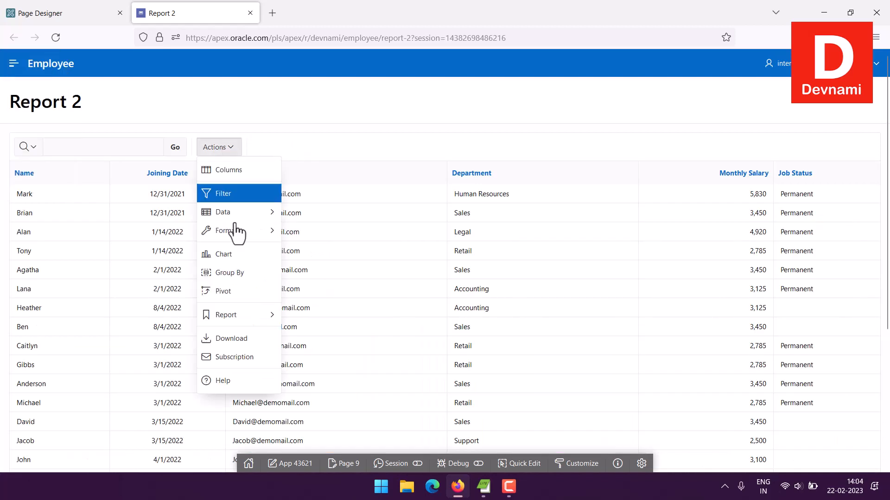
mouse_move(237, 317)
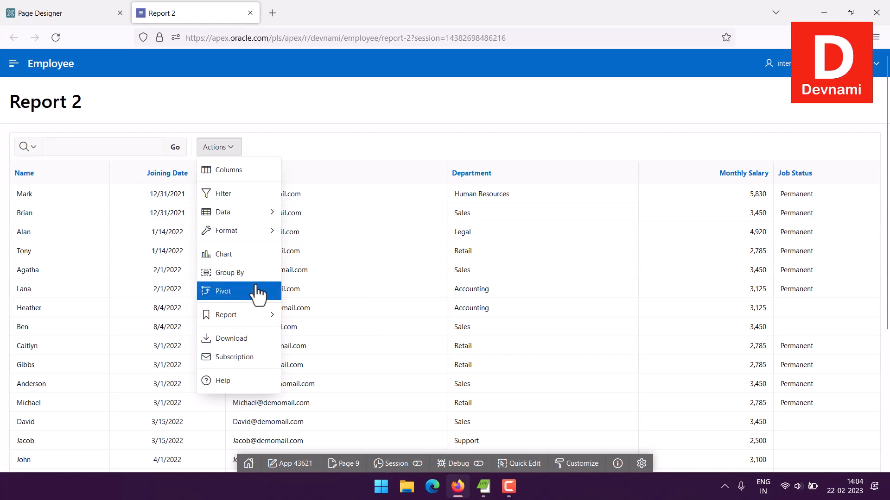
left_click(244, 237)
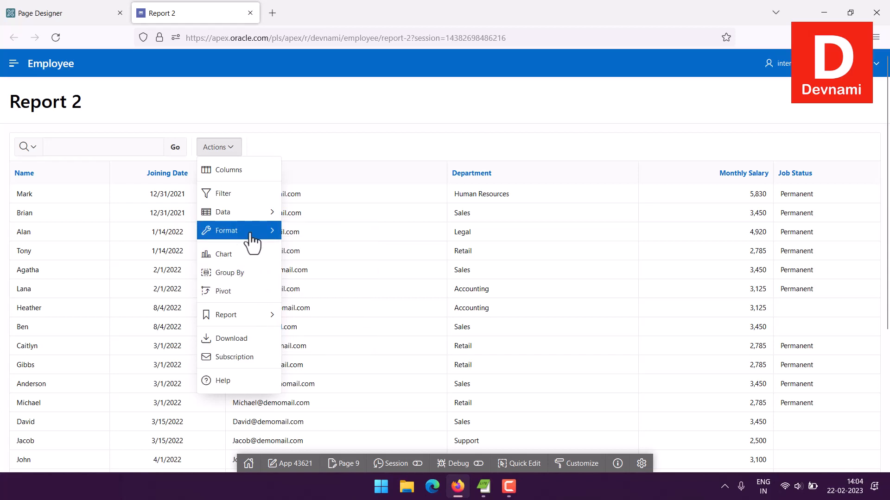
left_click(252, 226)
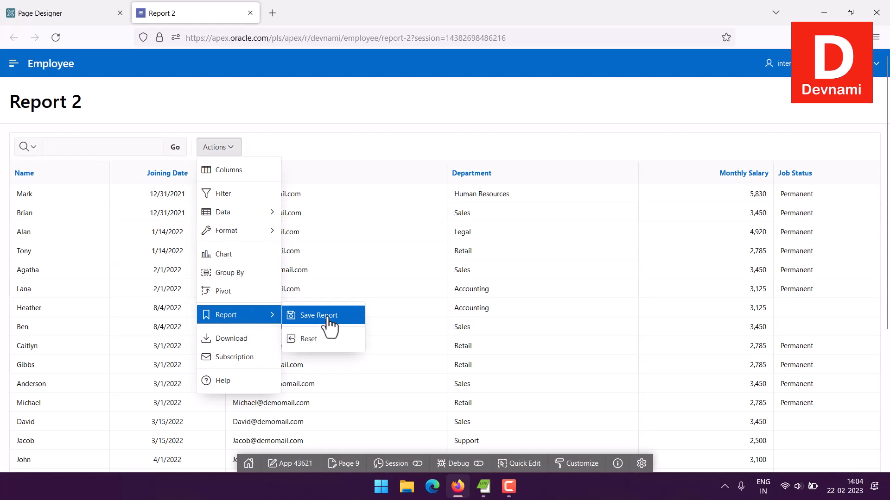
left_click(326, 318)
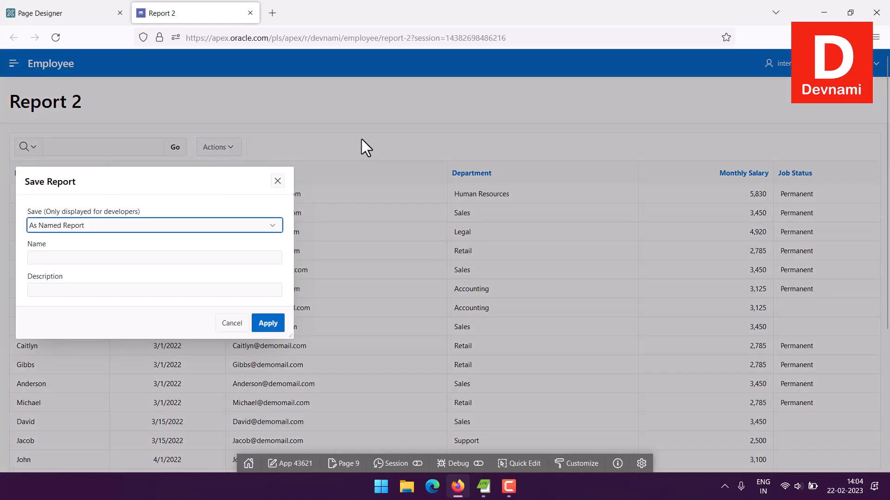
Step: Examine the save types and the name and description fields for saving the report, and close the dialog without saving
left_click(98, 228)
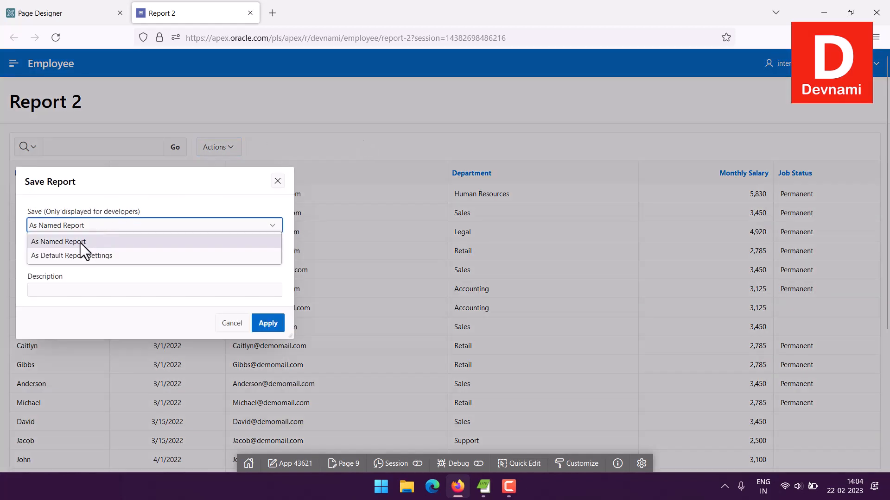
left_click(80, 241)
left_click(86, 253)
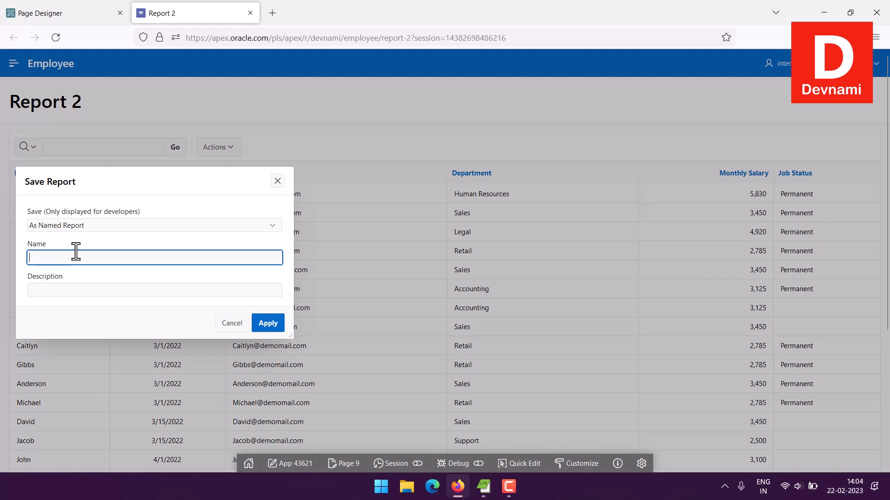
mouse_move(26, 211)
left_mouse_down()
mouse_move(183, 217)
mouse_move(22, 216)
left_mouse_up()
left_click(31, 211)
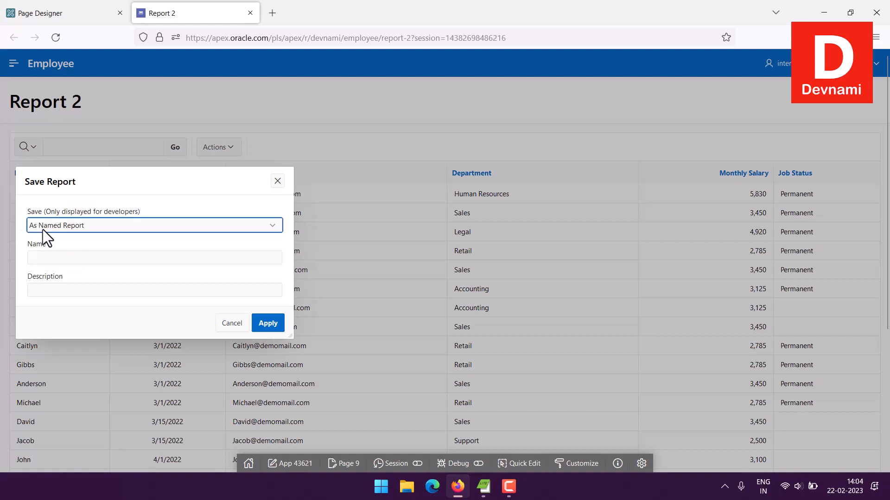
left_click(68, 257)
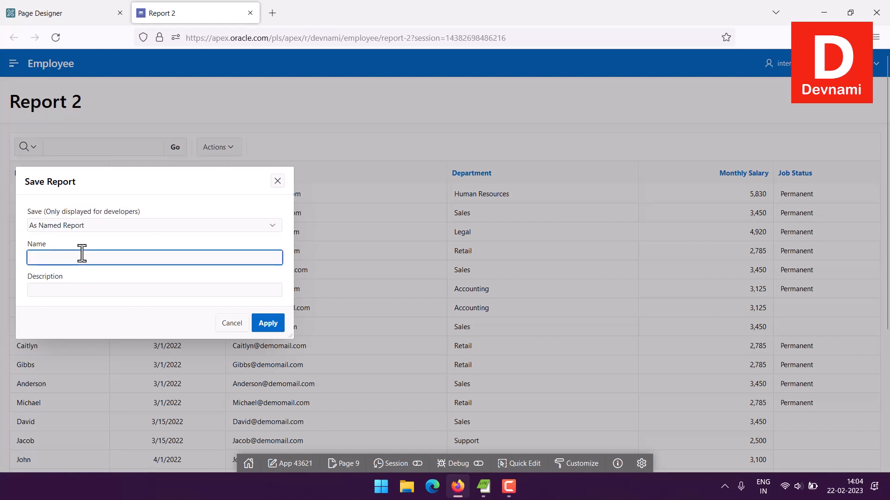
left_click(69, 290)
left_click(52, 259)
left_click(49, 290)
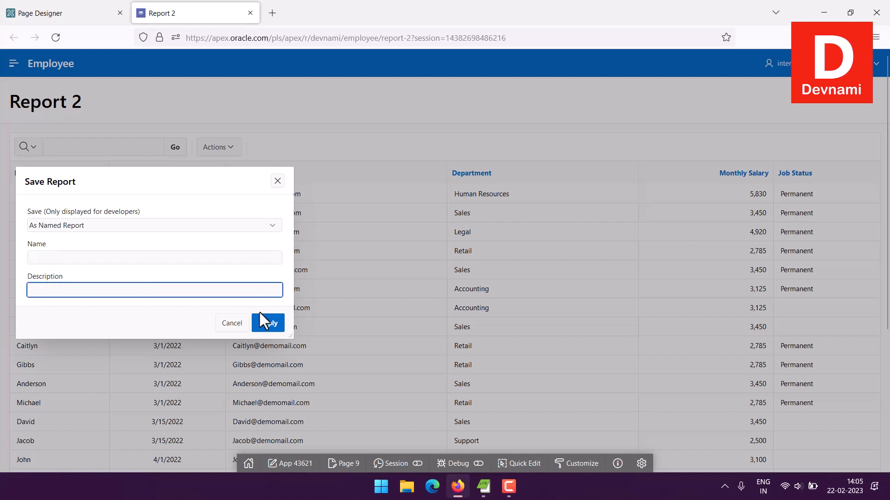
left_click(278, 182)
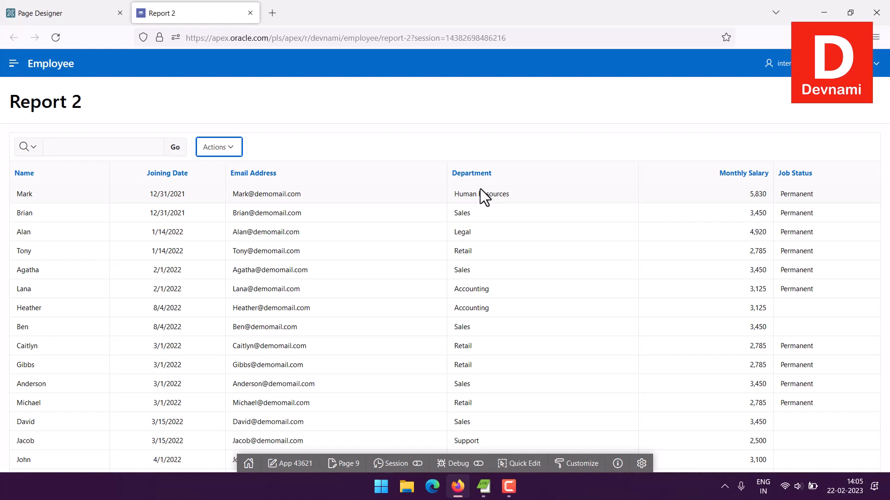
Step: Close the running app, reopen the Employee application's home page in App Builder and start creating another page
left_click(251, 13)
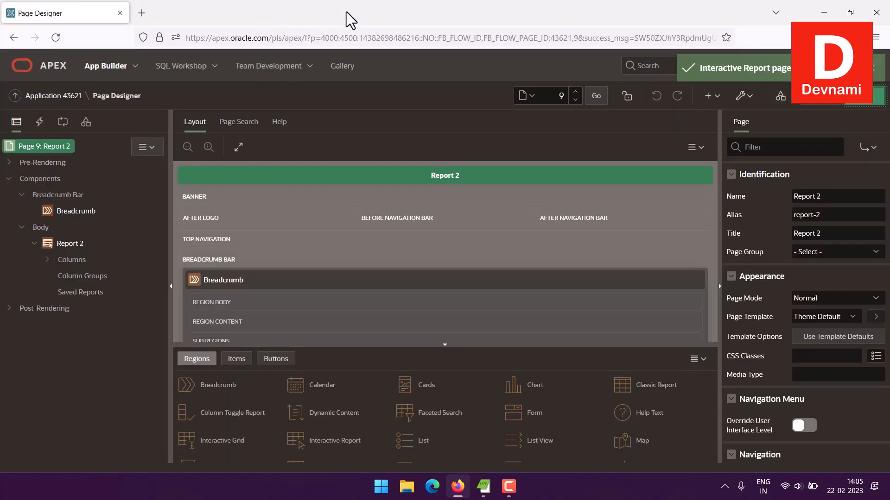
left_click(56, 96)
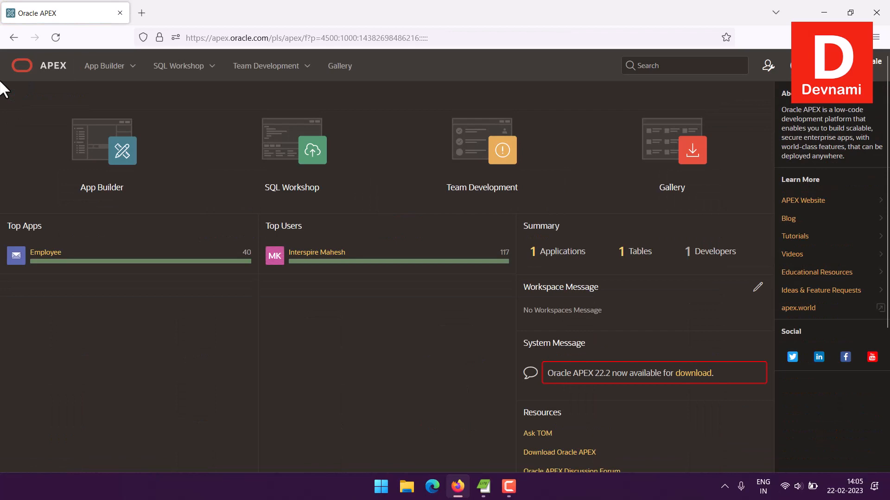
left_click(68, 159)
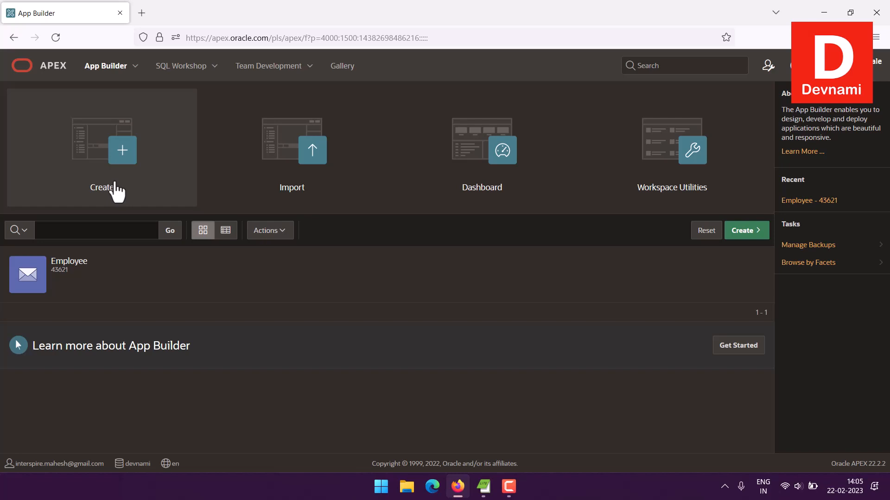
left_click(92, 279)
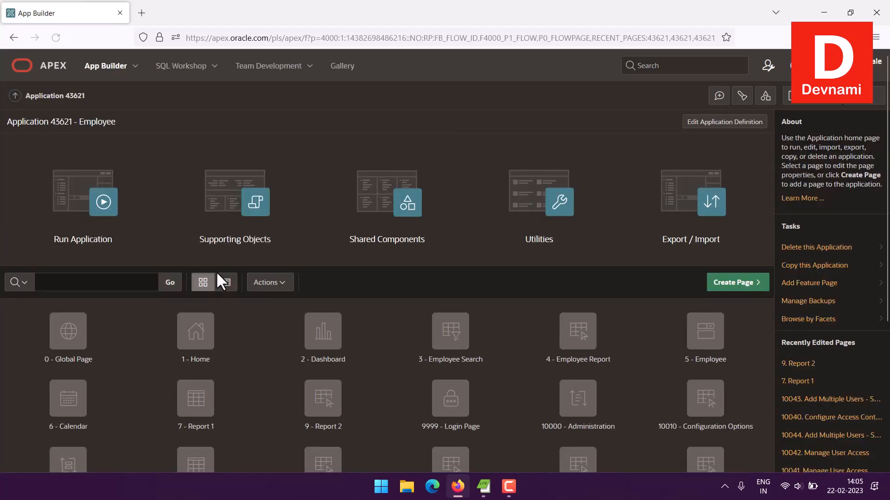
left_click(734, 283)
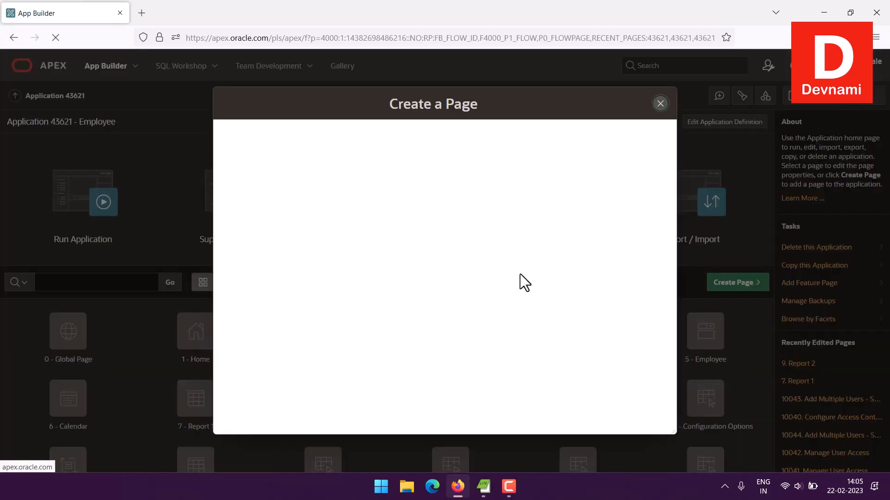